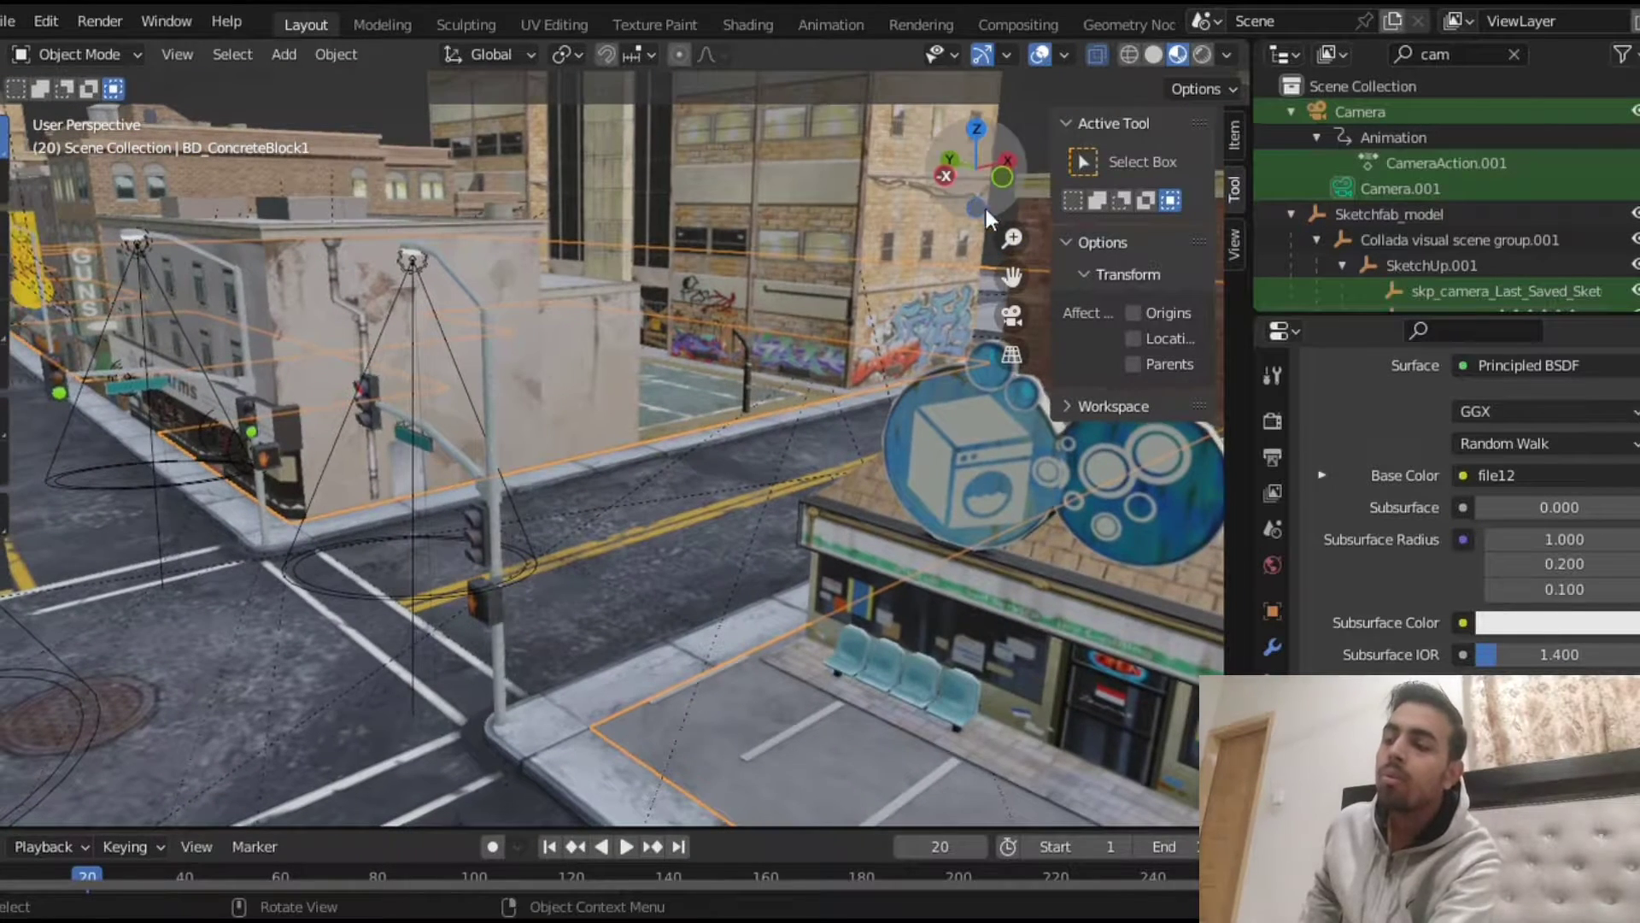
Display the purple car's camera view in Material Preview shading.
mouse_move(1012, 239)
mouse_down()
mouse_move(1015, 291)
mouse_move(1015, 250)
mouse_up()
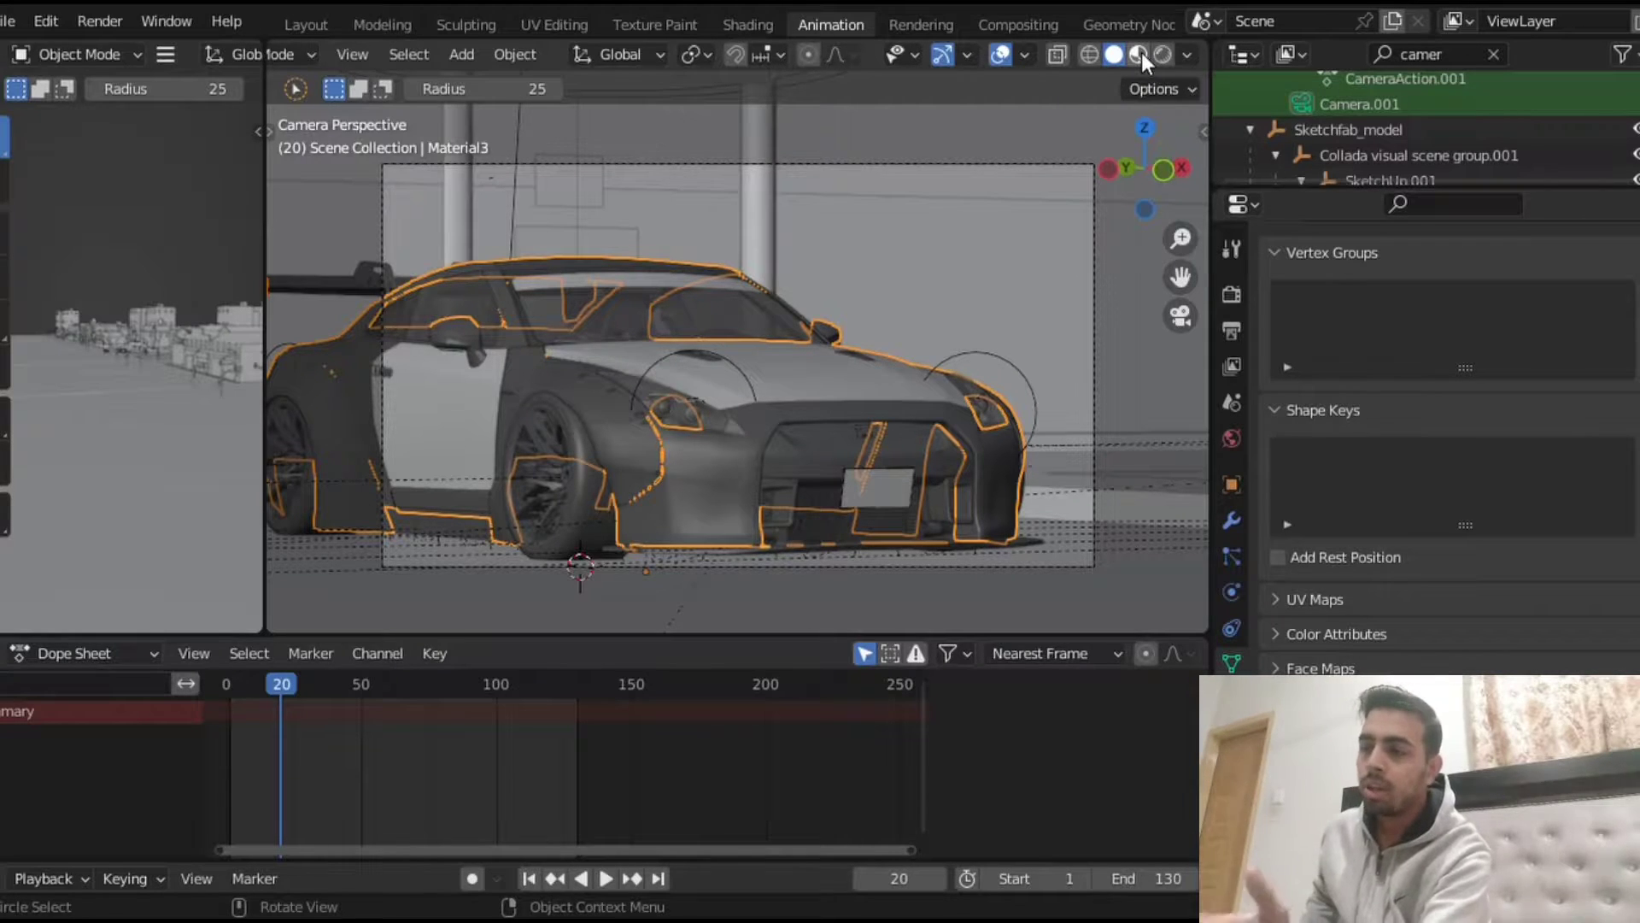
click(1139, 54)
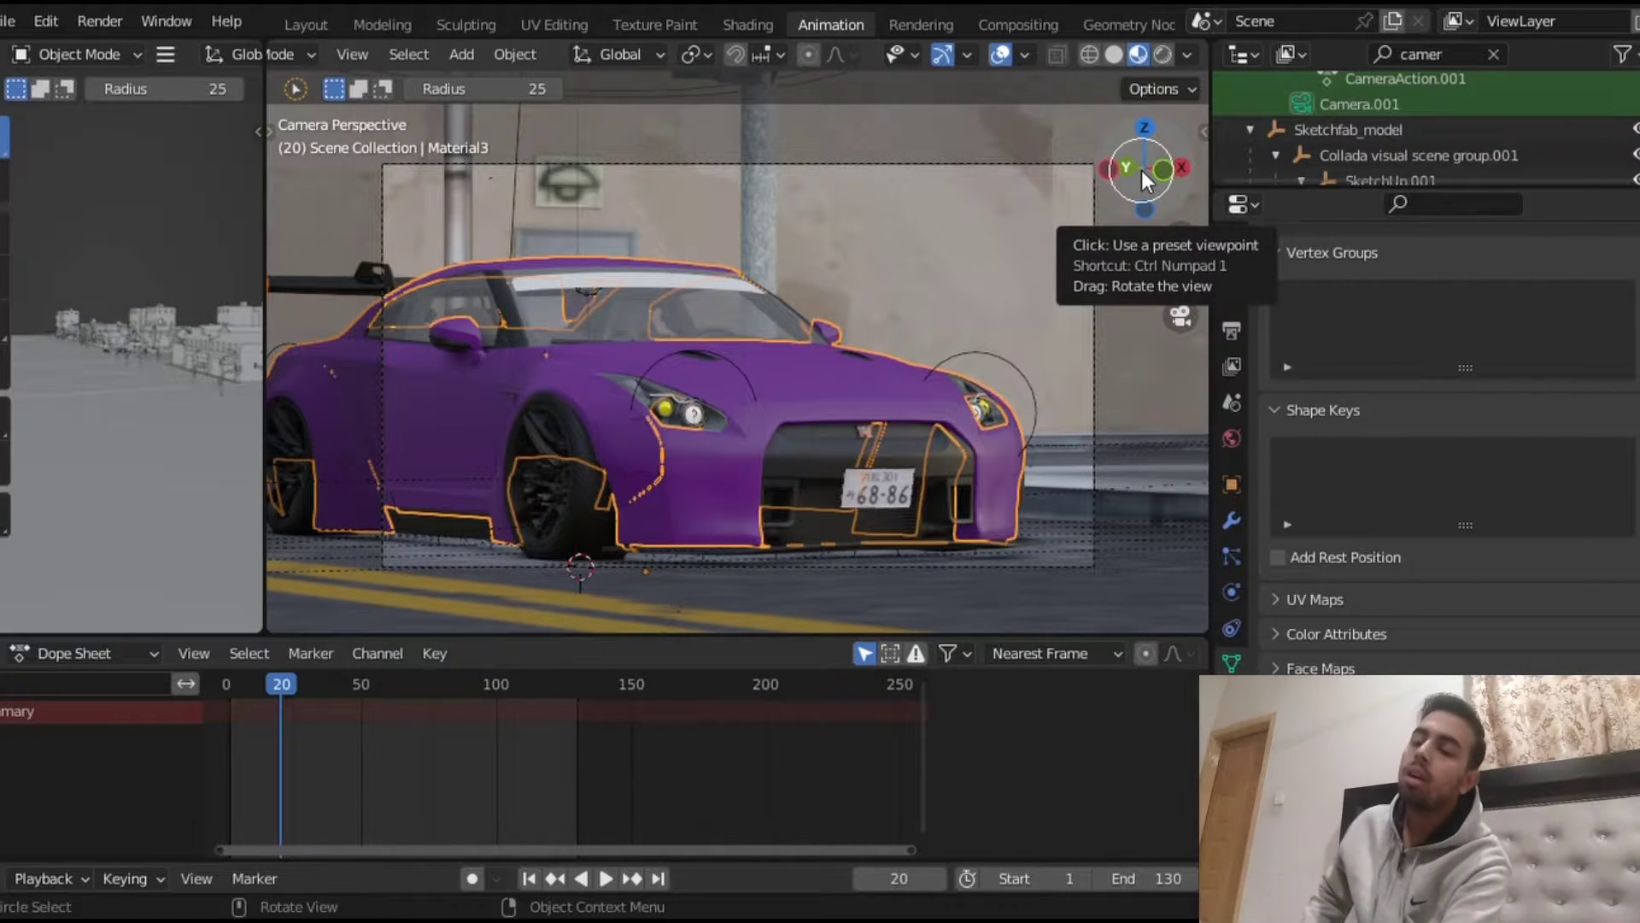
click(696, 373)
click(885, 449)
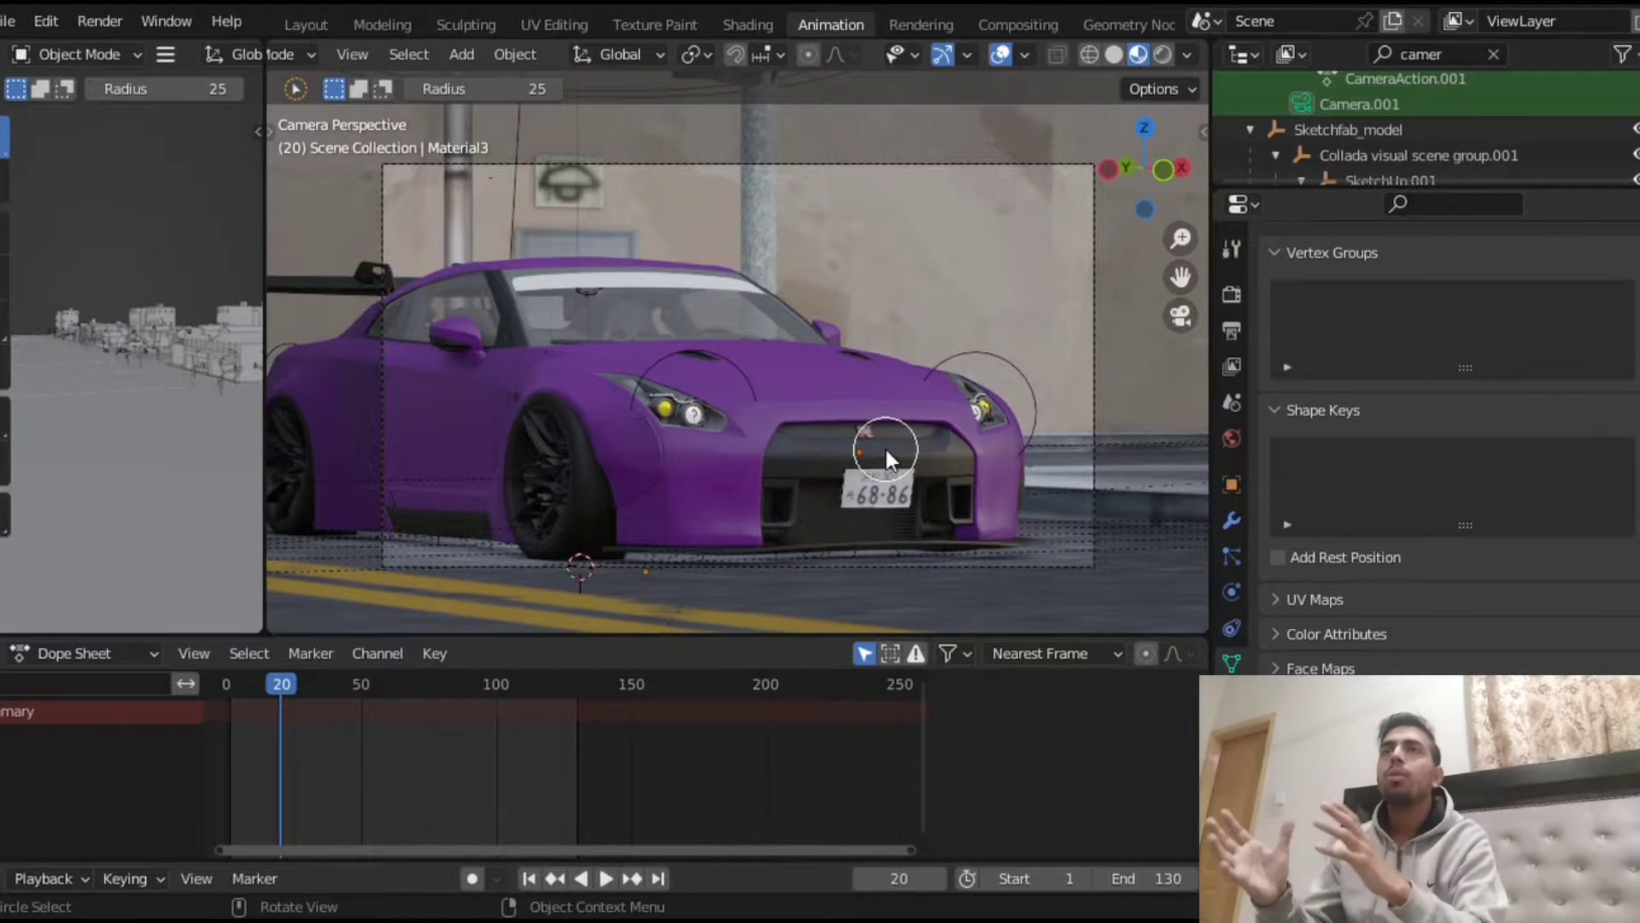
click(695, 372)
click(415, 373)
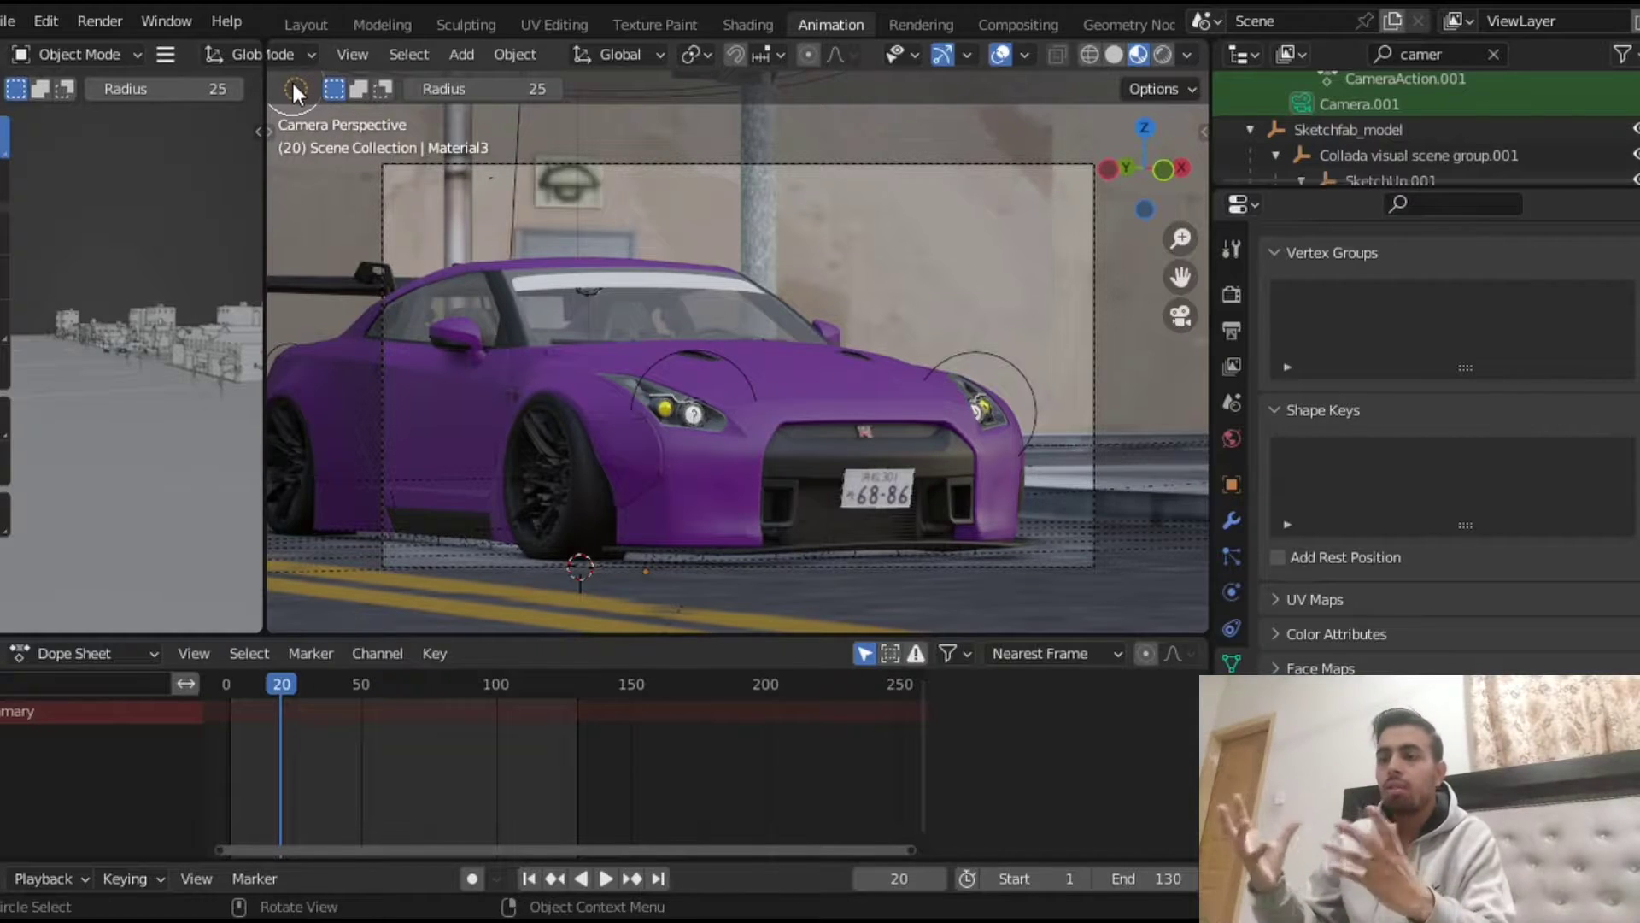
click(843, 465)
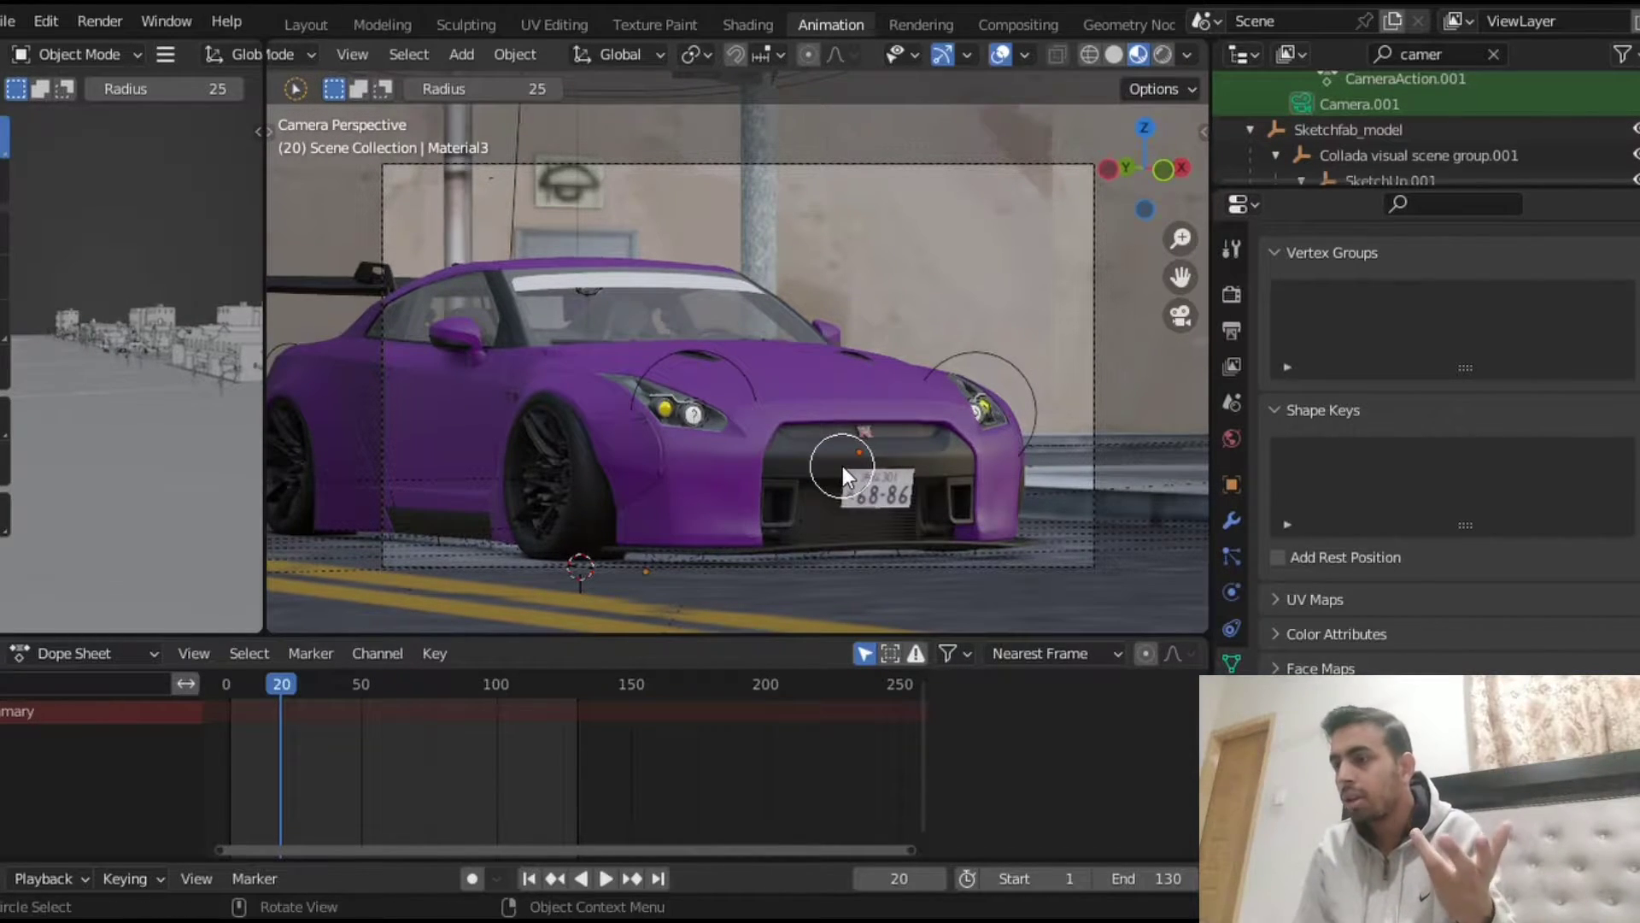
right_click(964, 449)
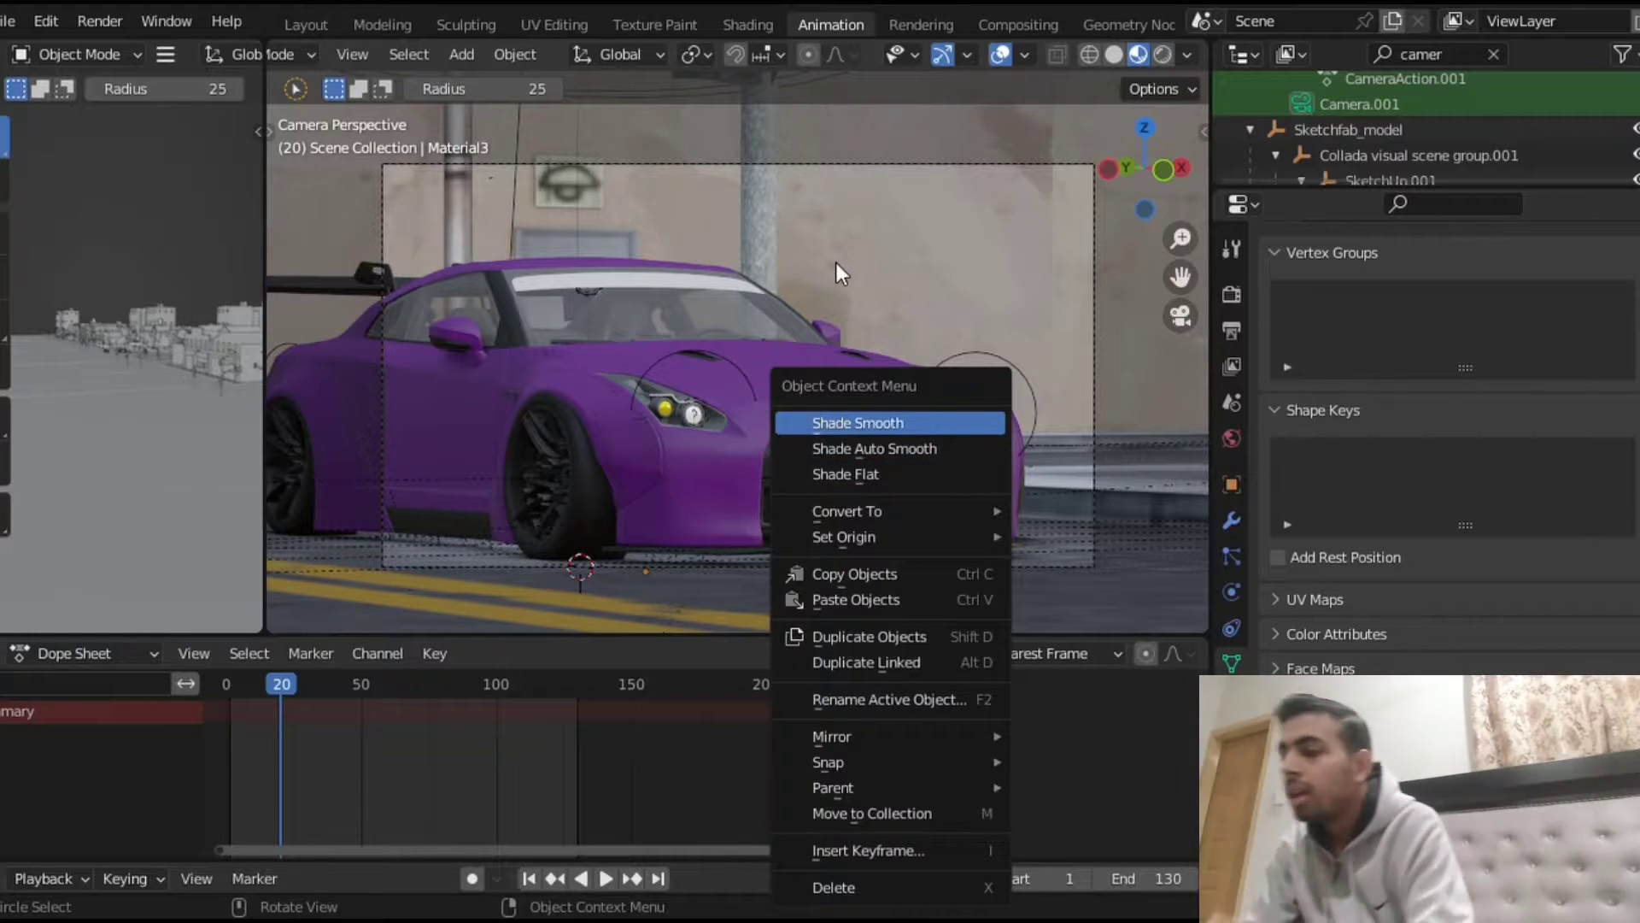
click(1166, 89)
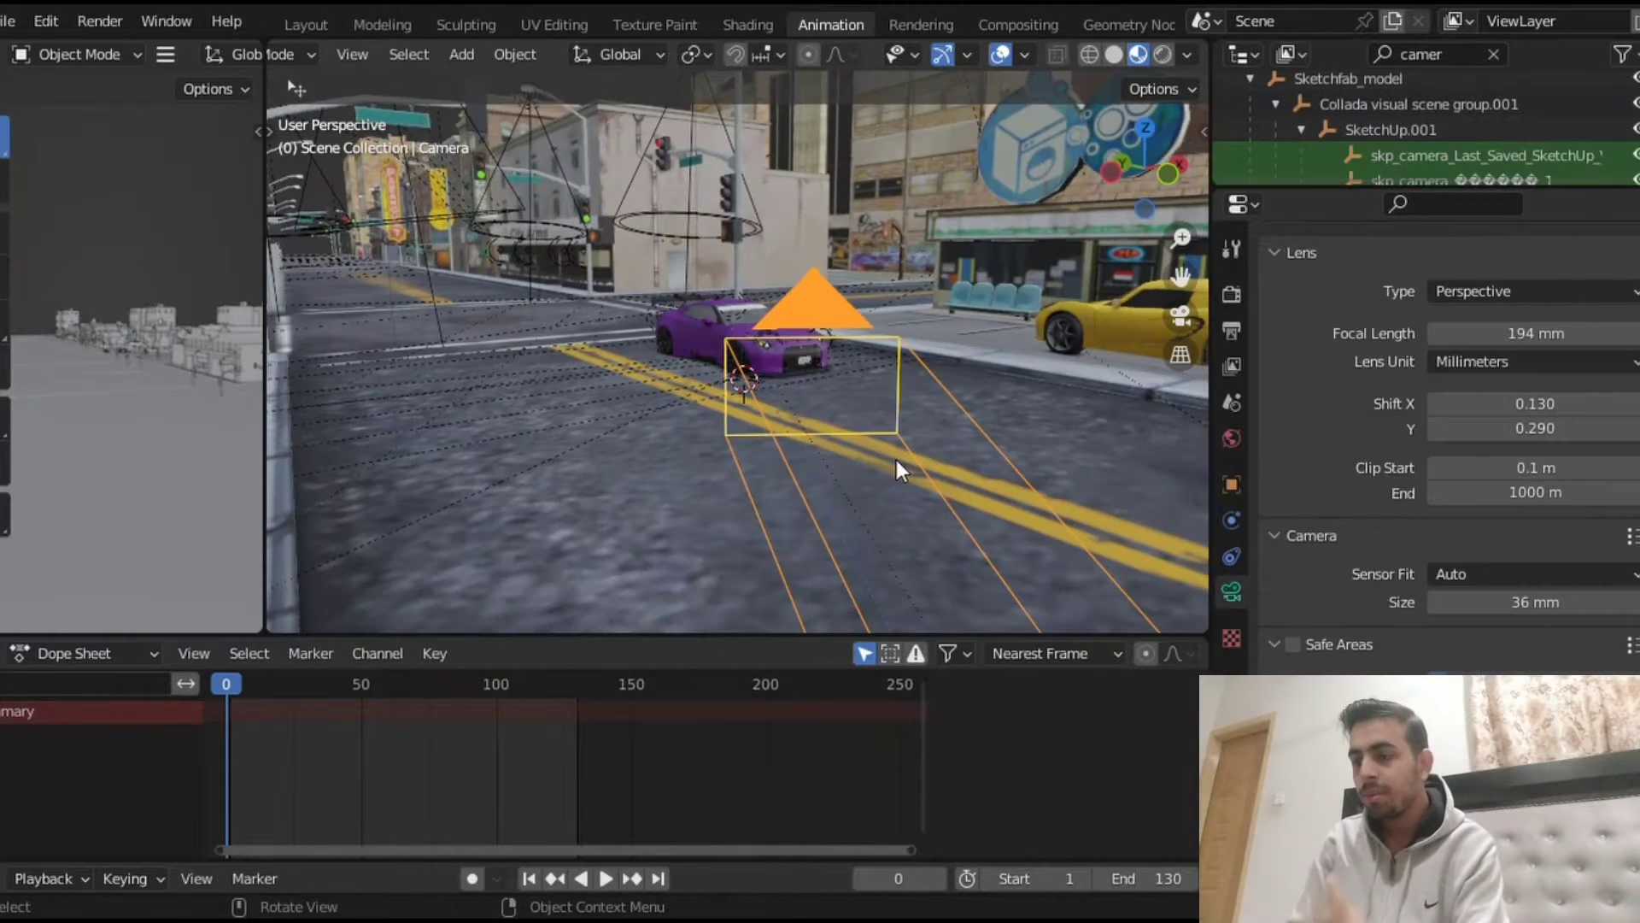
Look through the selected camera and set its focal length to 128 mm, Shift X to -0.040 and Shift Y to 0.180.
mouse_move(1115, 187)
mouse_down()
mouse_move(1094, 190)
mouse_move(1120, 188)
mouse_up()
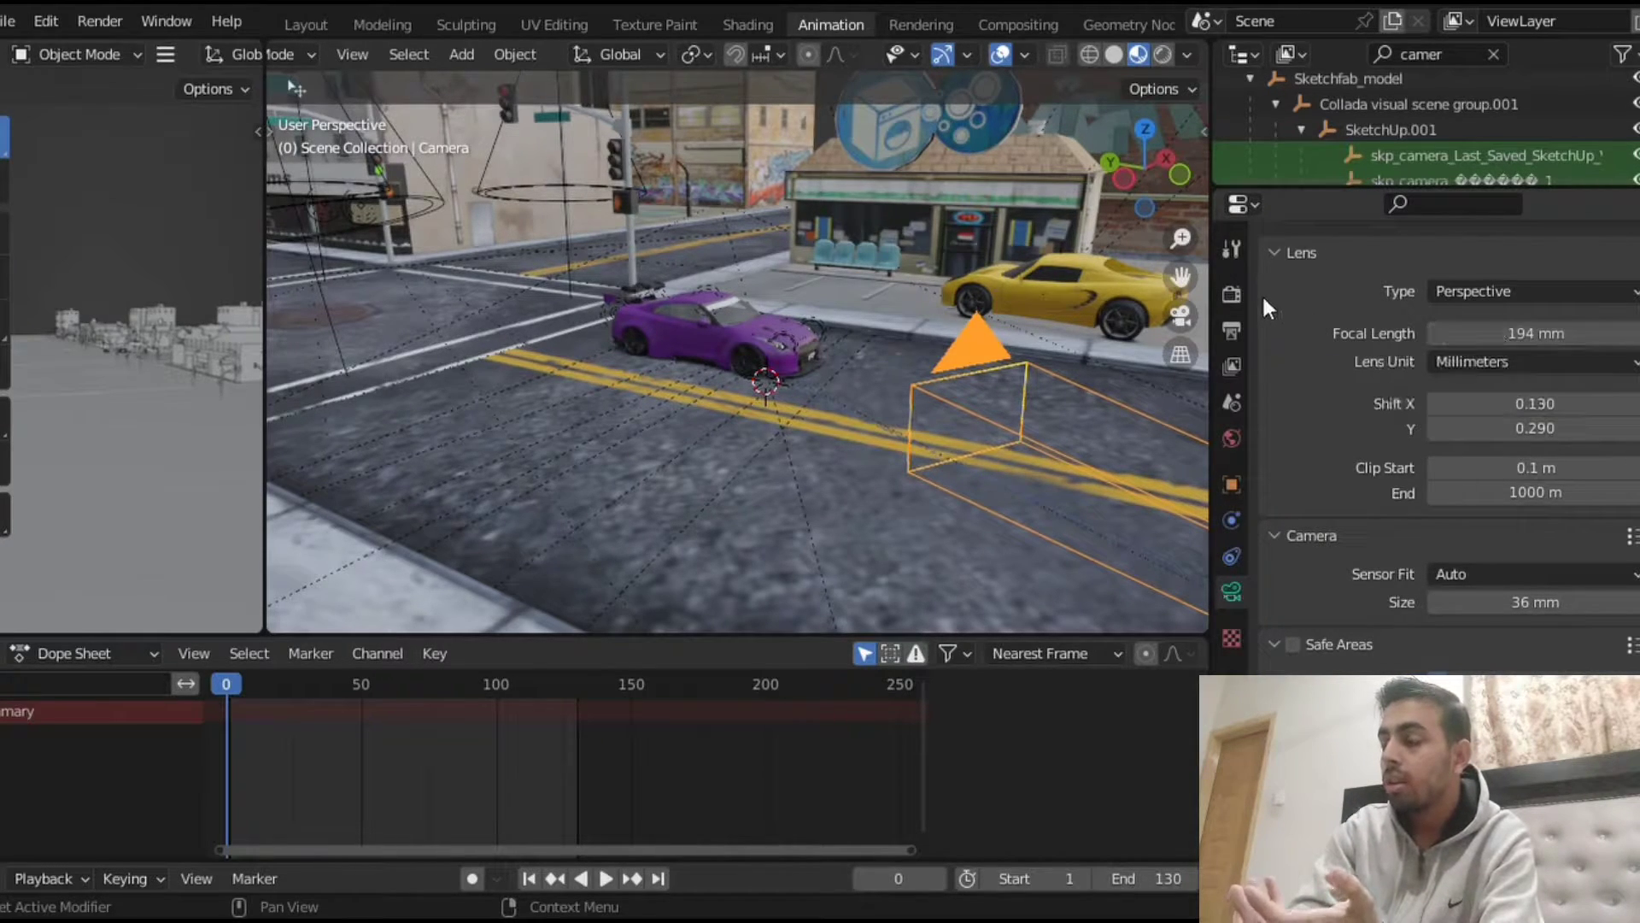
click(1179, 315)
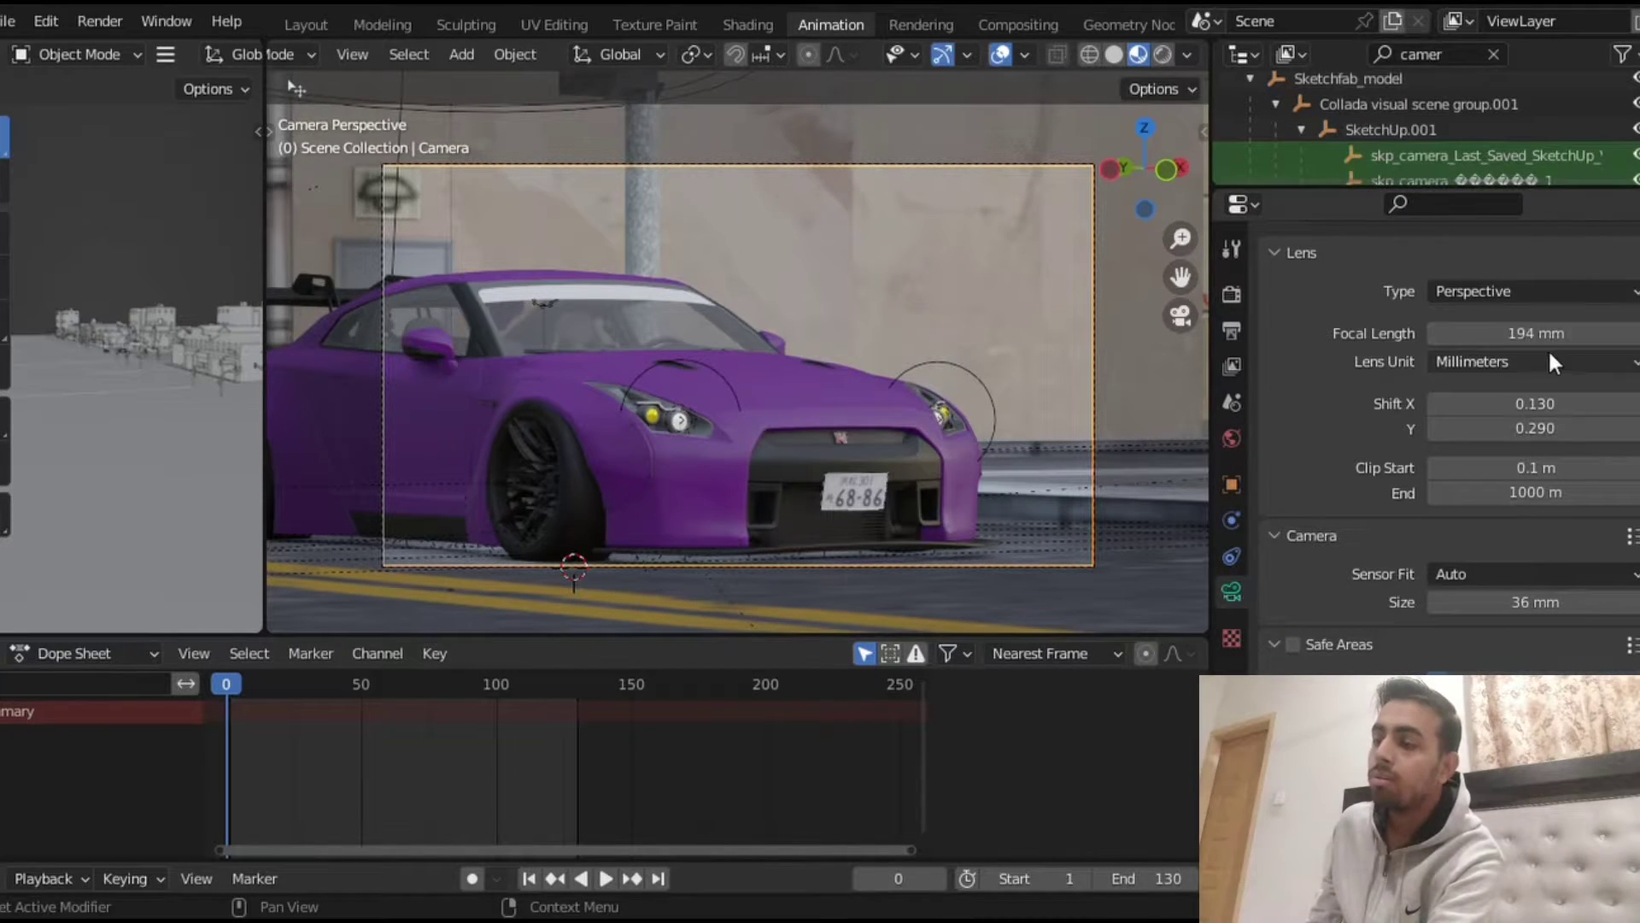
mouse_move(1570, 340)
mouse_down()
mouse_move(1435, 341)
mouse_move(1628, 340)
mouse_move(1444, 340)
mouse_move(1565, 343)
mouse_up()
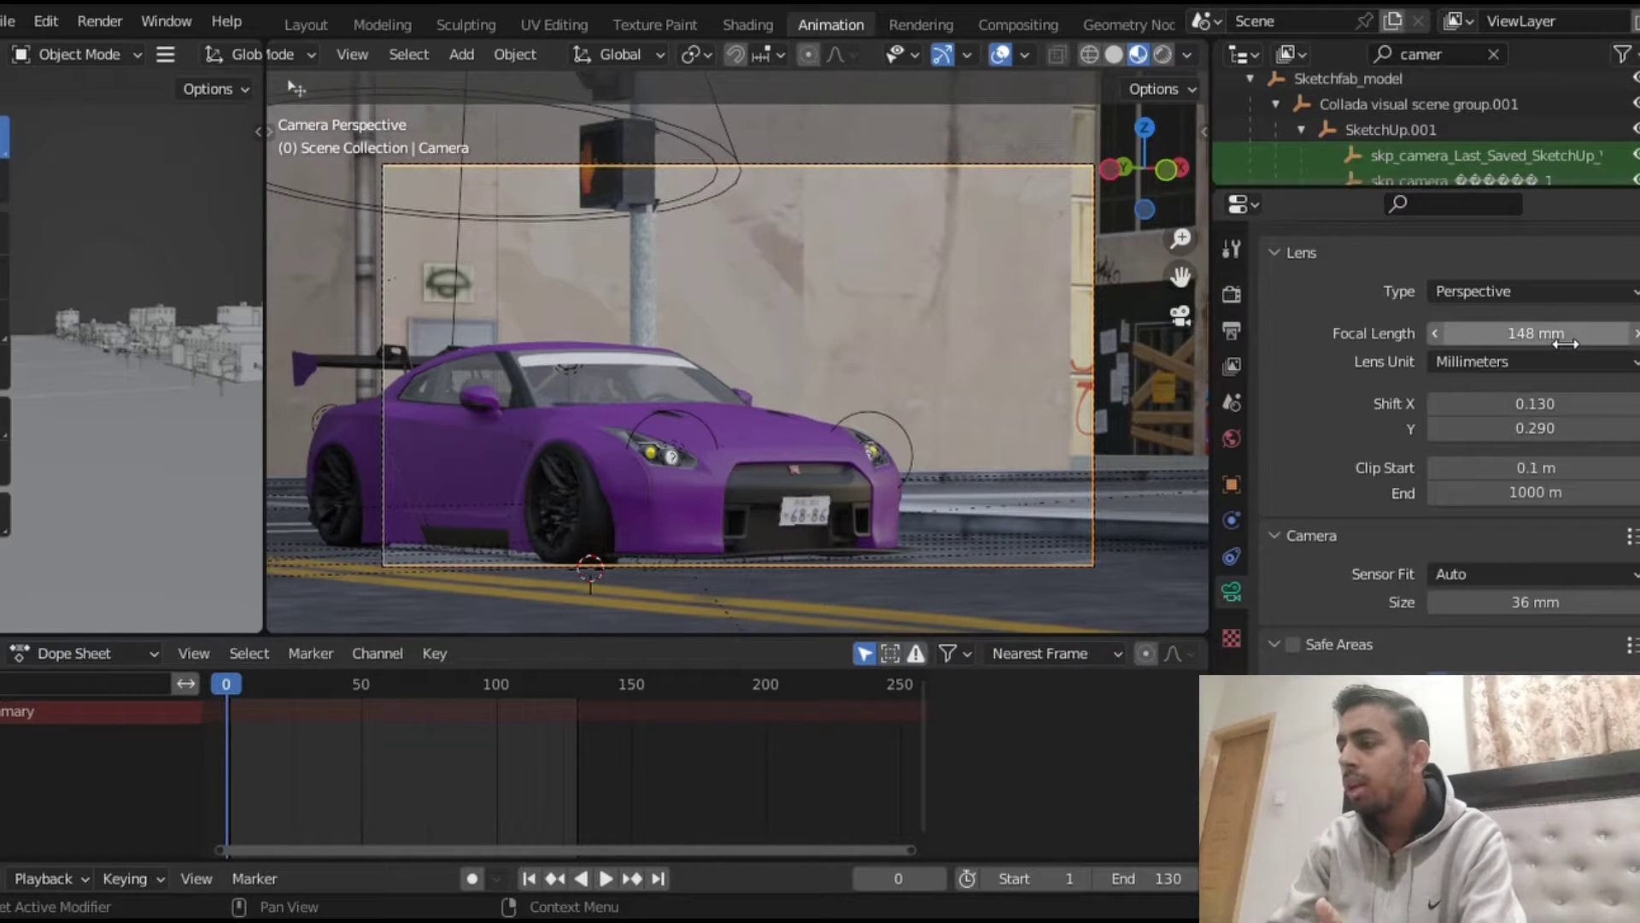
drag(1566, 344, 1637, 342)
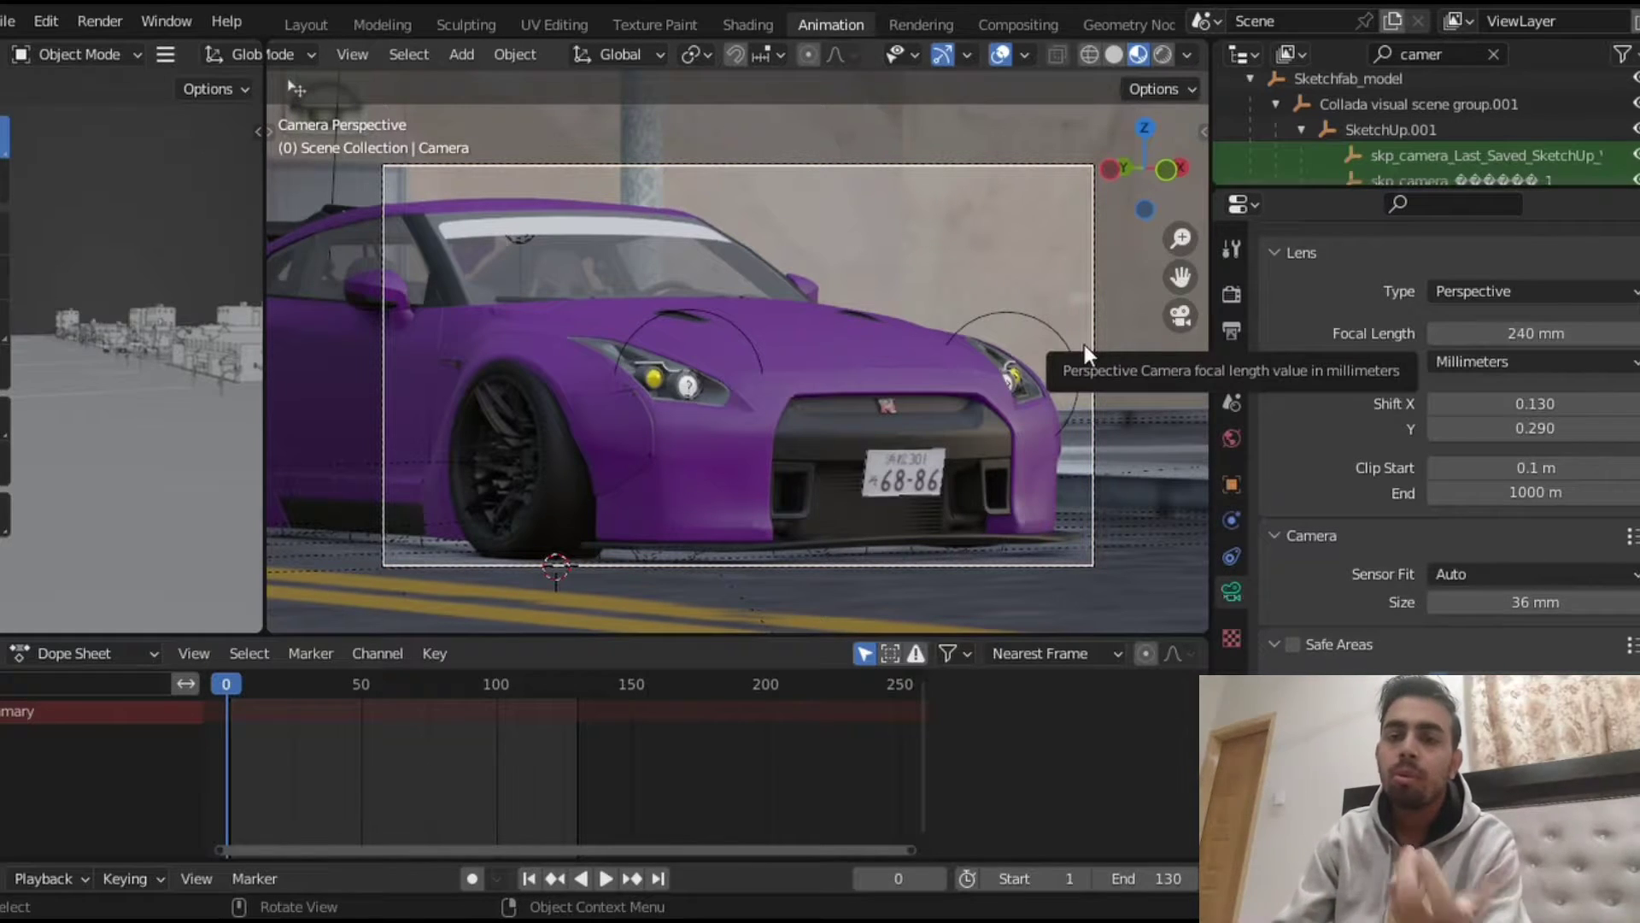
drag(1496, 342, 1419, 342)
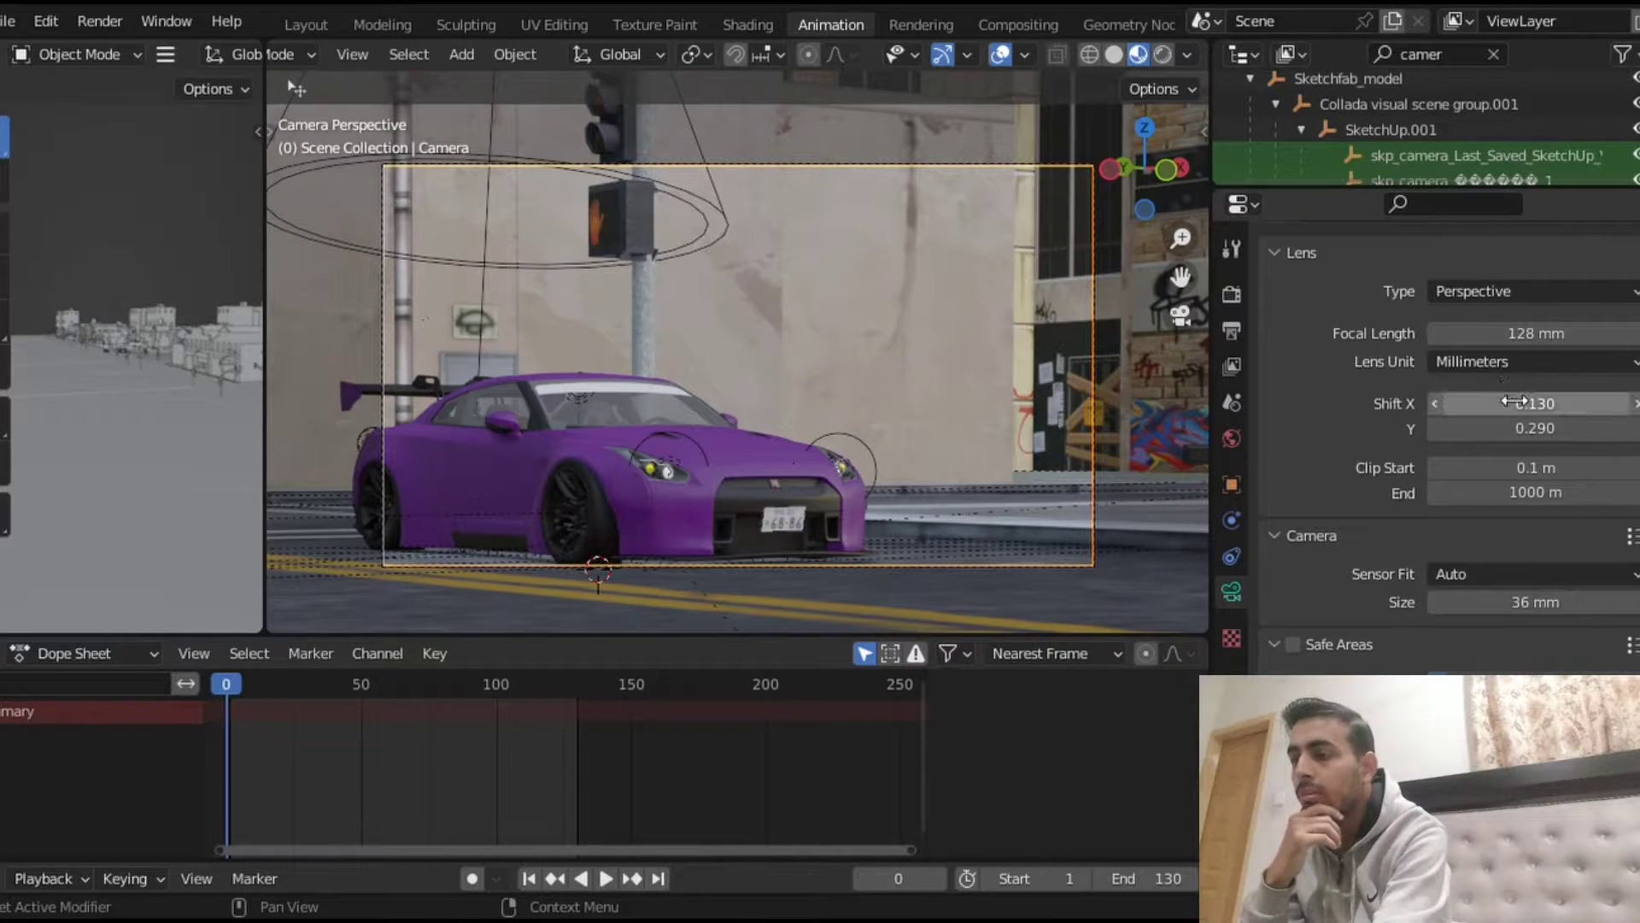
mouse_move(1513, 410)
mouse_down()
mouse_move(1448, 410)
mouse_move(1516, 428)
mouse_move(1480, 428)
mouse_move(1512, 403)
mouse_move(1478, 403)
mouse_move(1504, 403)
mouse_up()
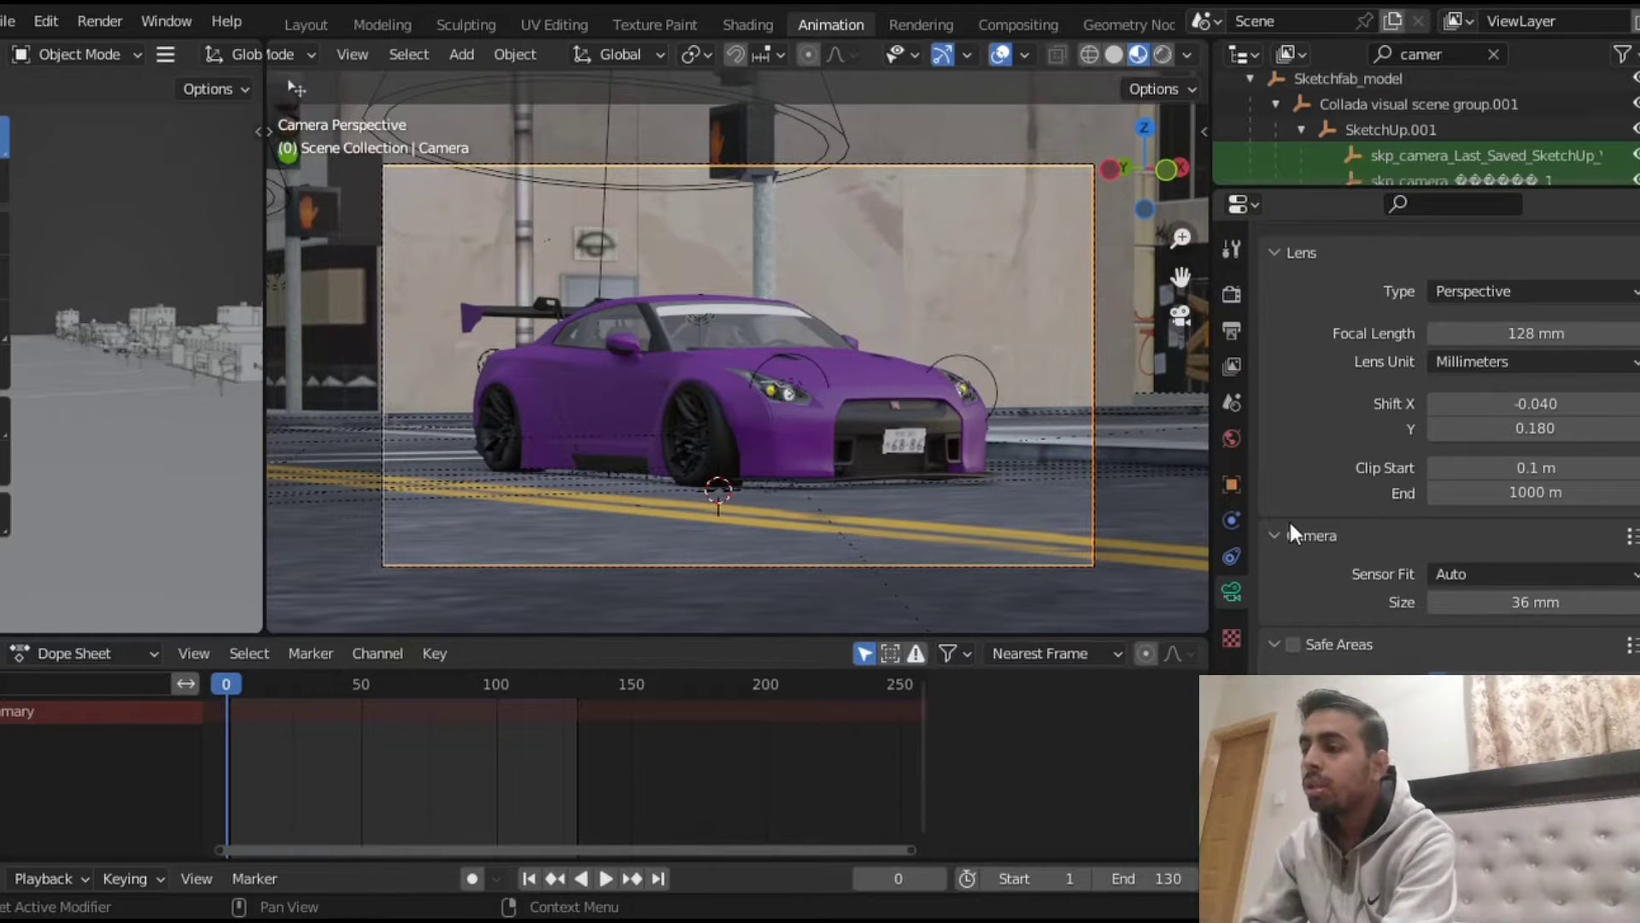
Switch to the top view and move the camera off the road onto the large paved area beside it.
click(1144, 128)
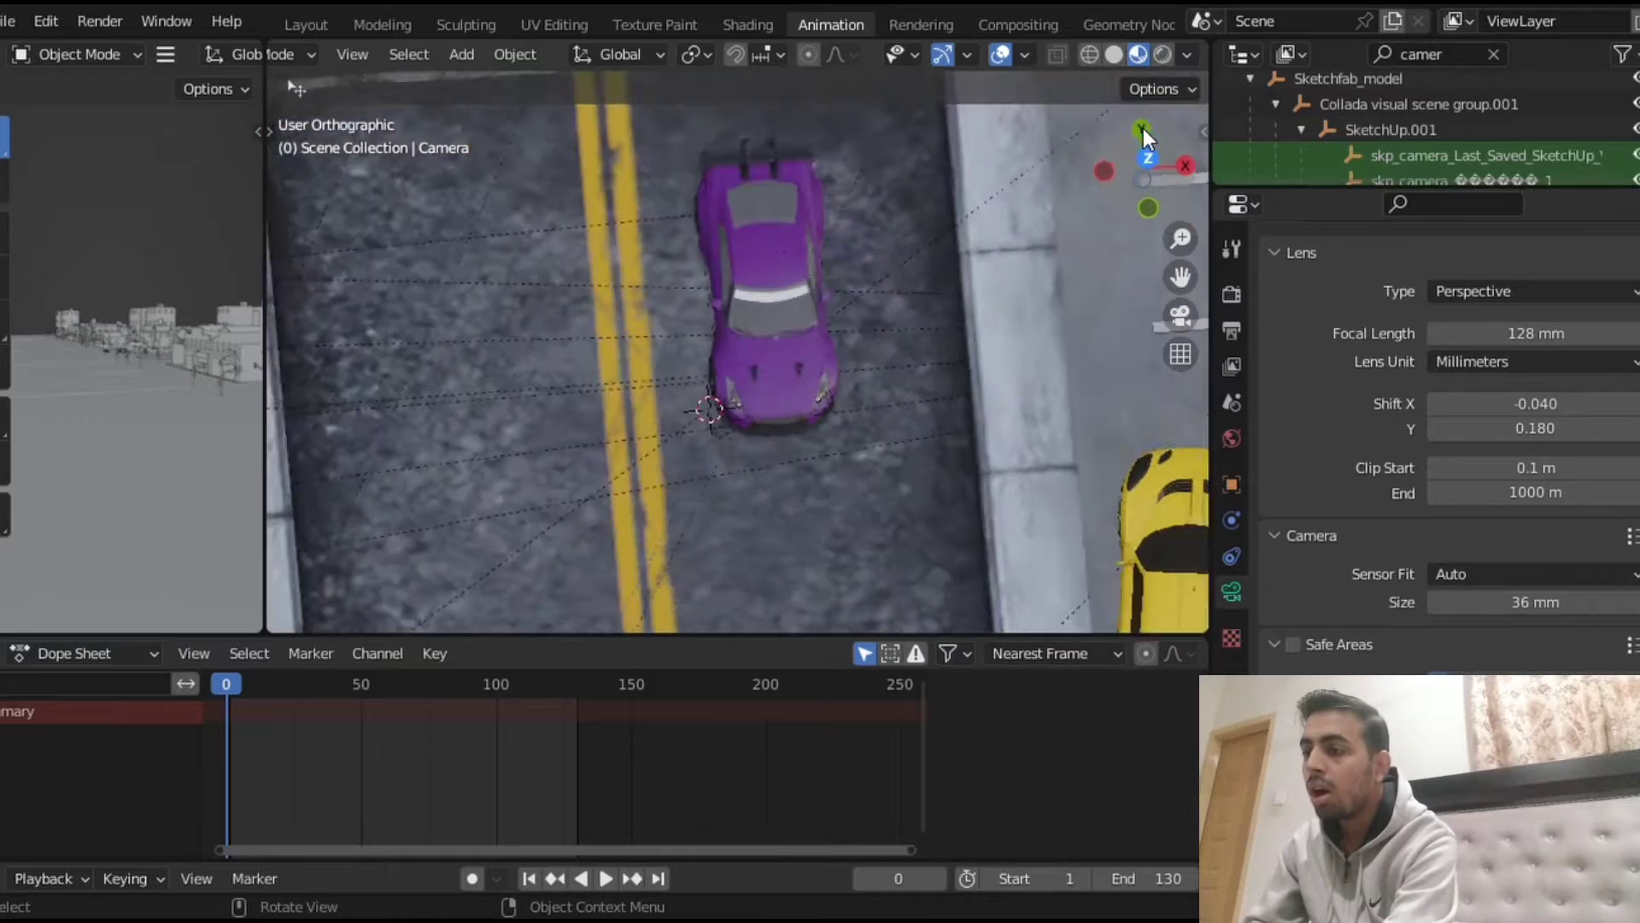
scroll(720, 459, down, 5)
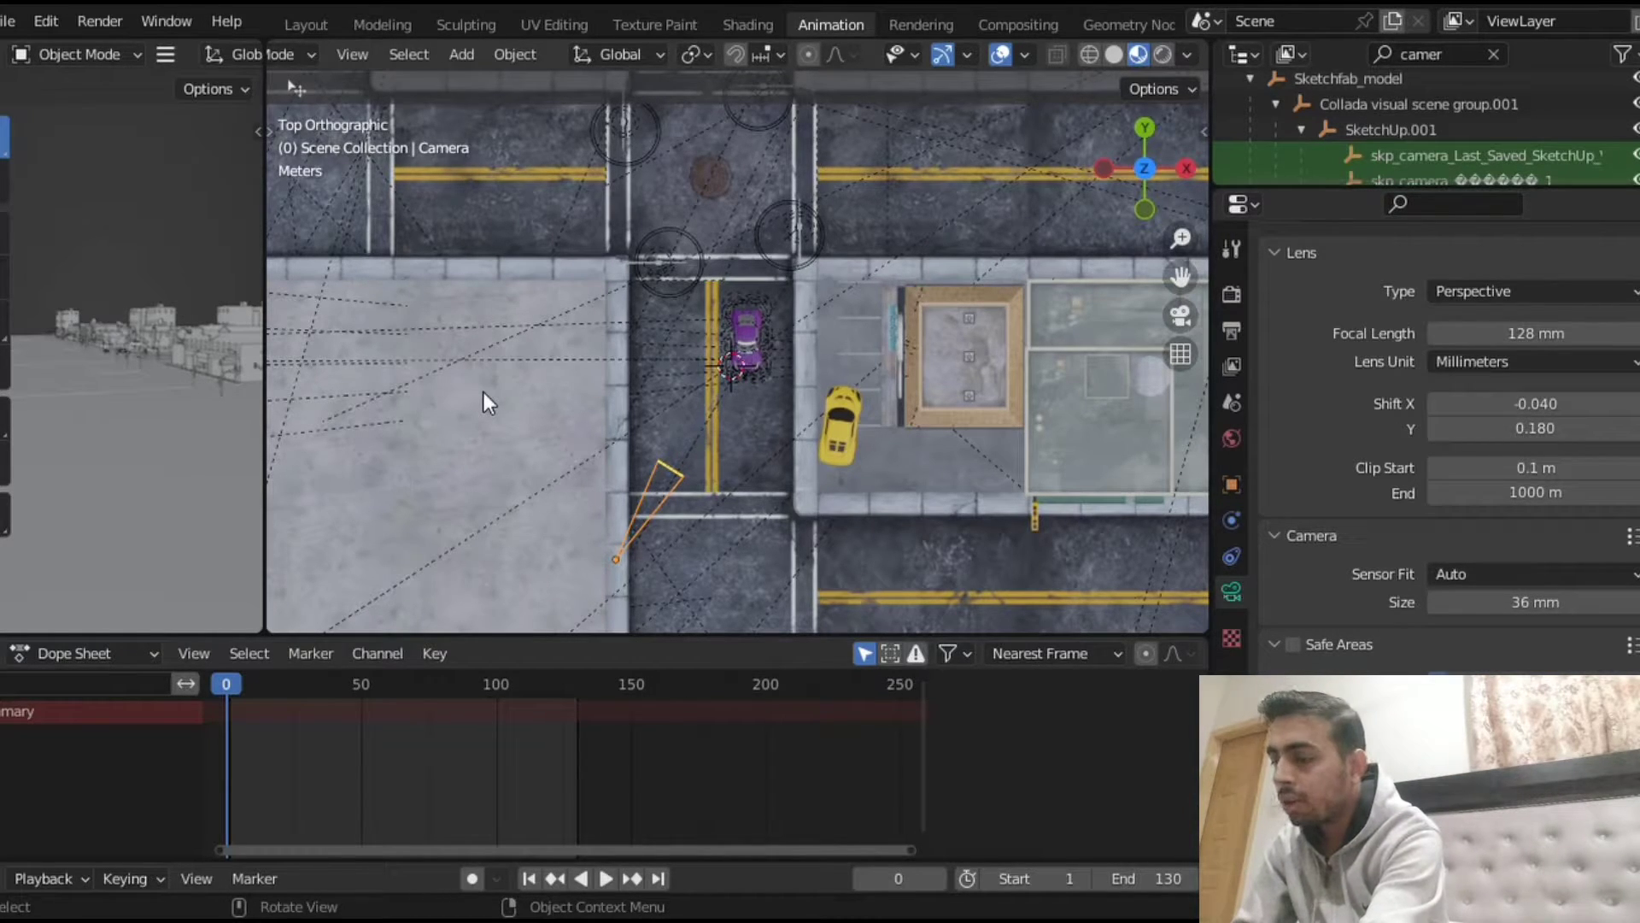
click(664, 509)
key(g)
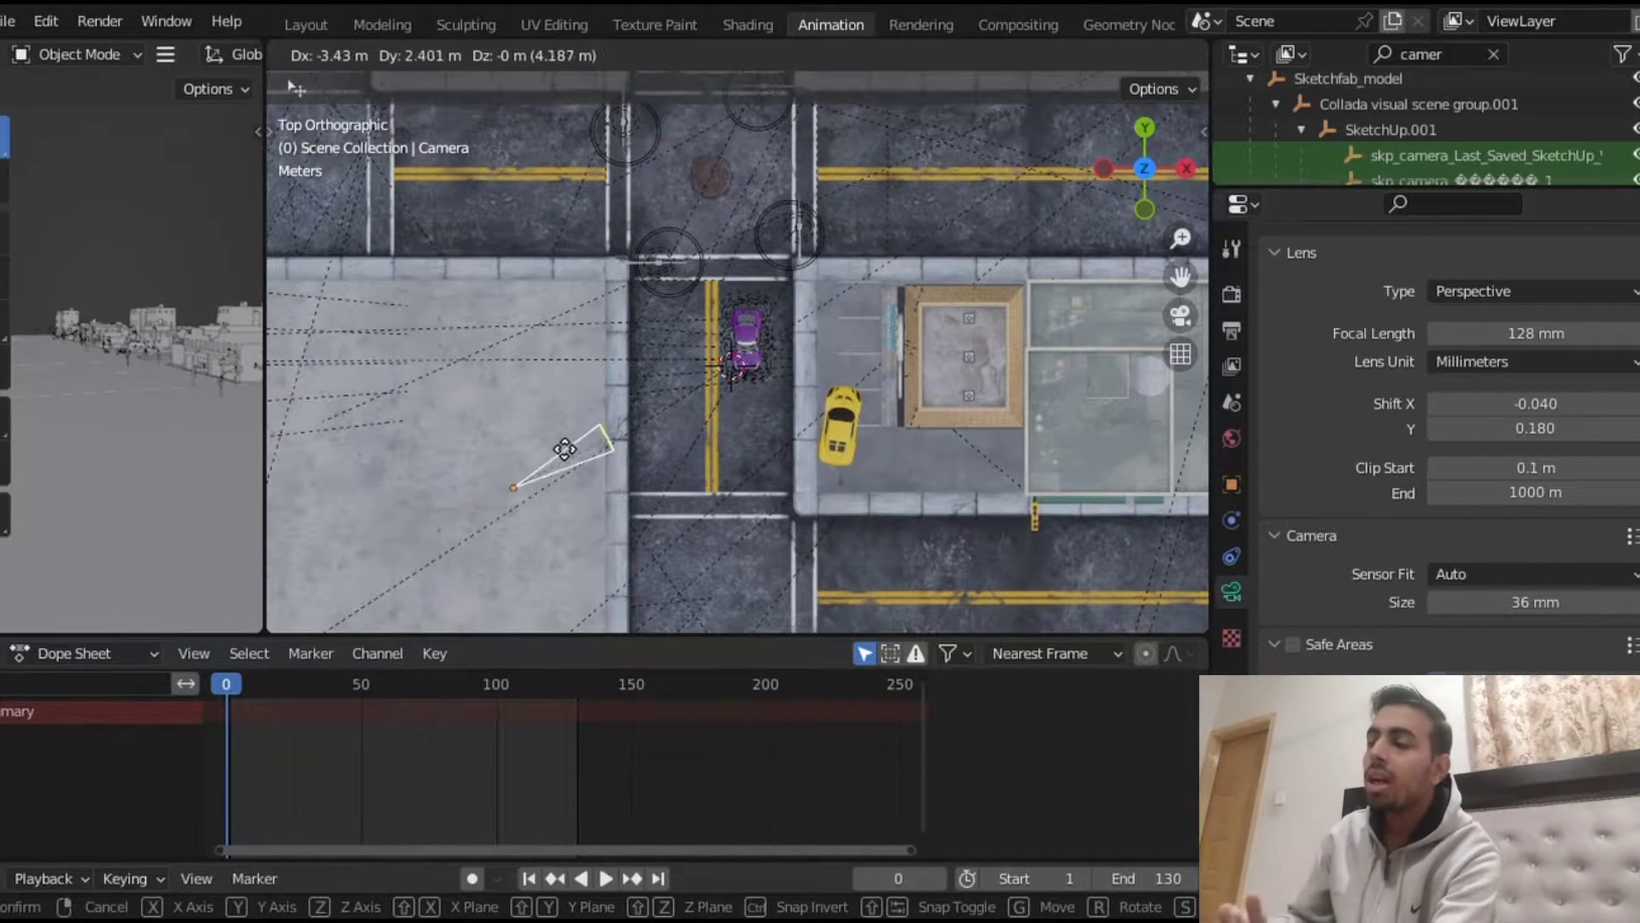
click(559, 461)
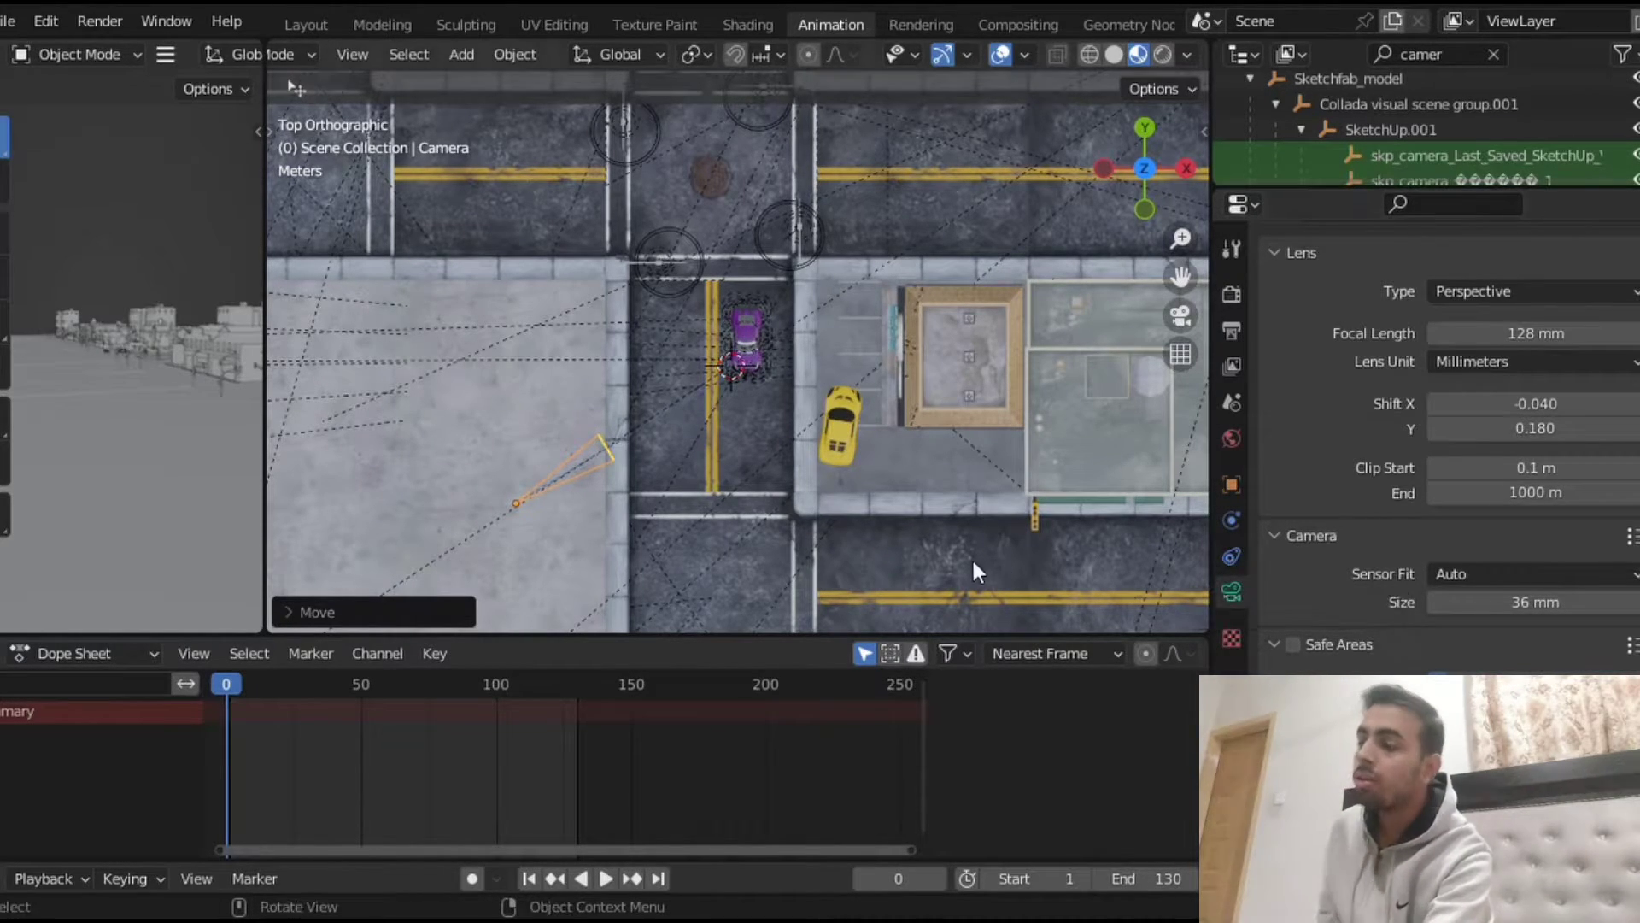
Place the camera side-on to the purple car and insert a Location, Rotation, Scale & Custom Properties keyframe at frame 0.
click(1232, 557)
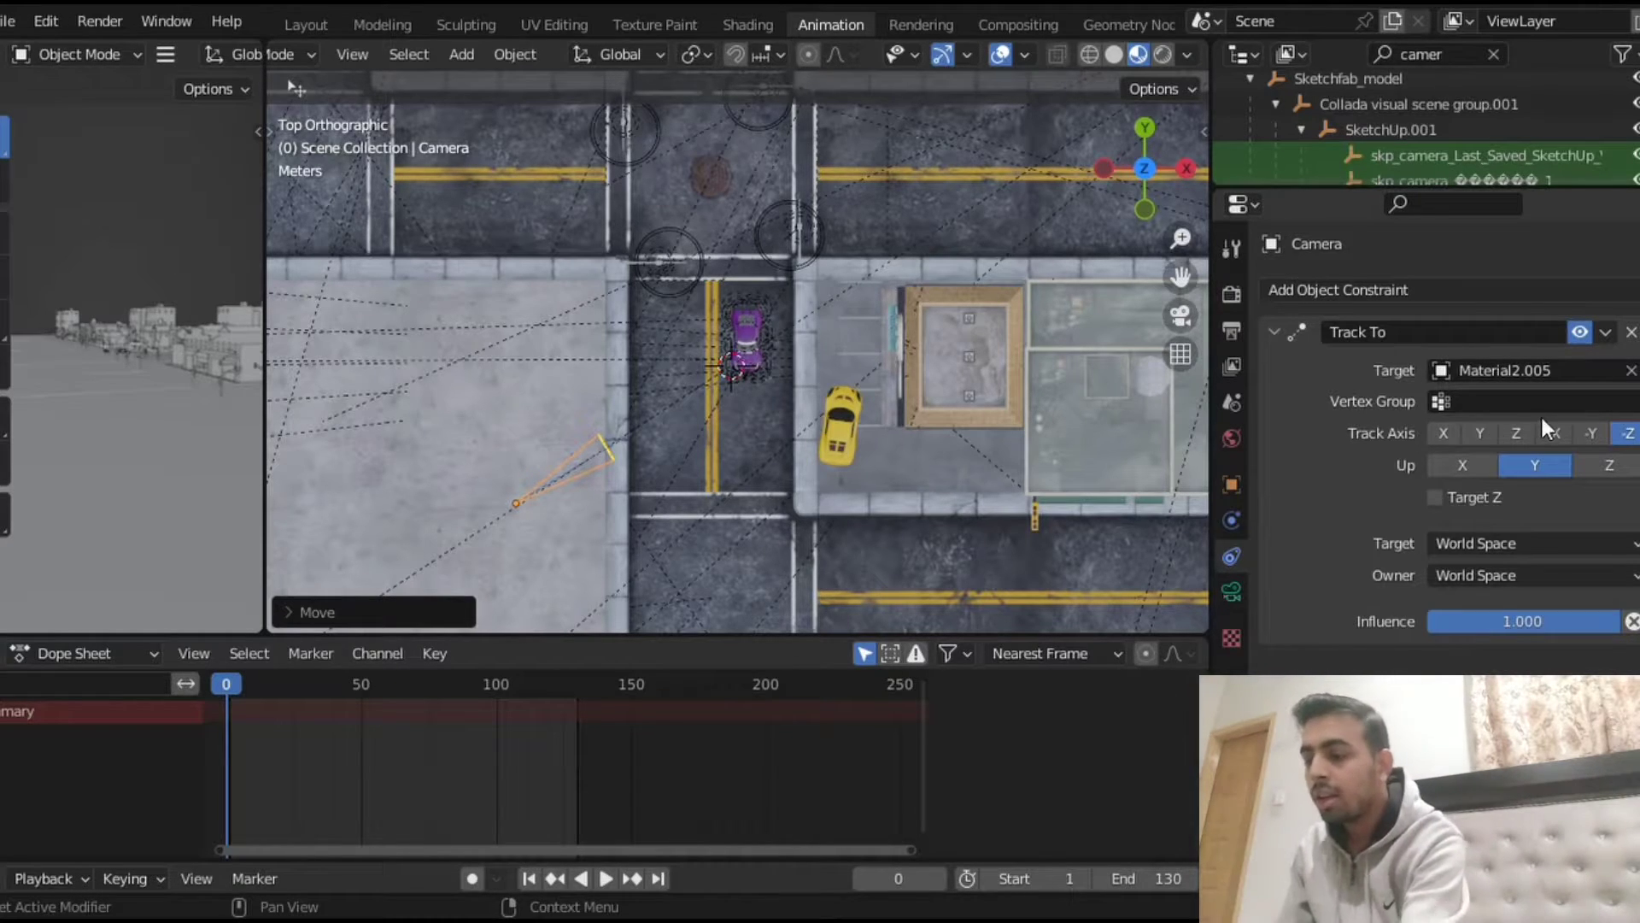
key(g)
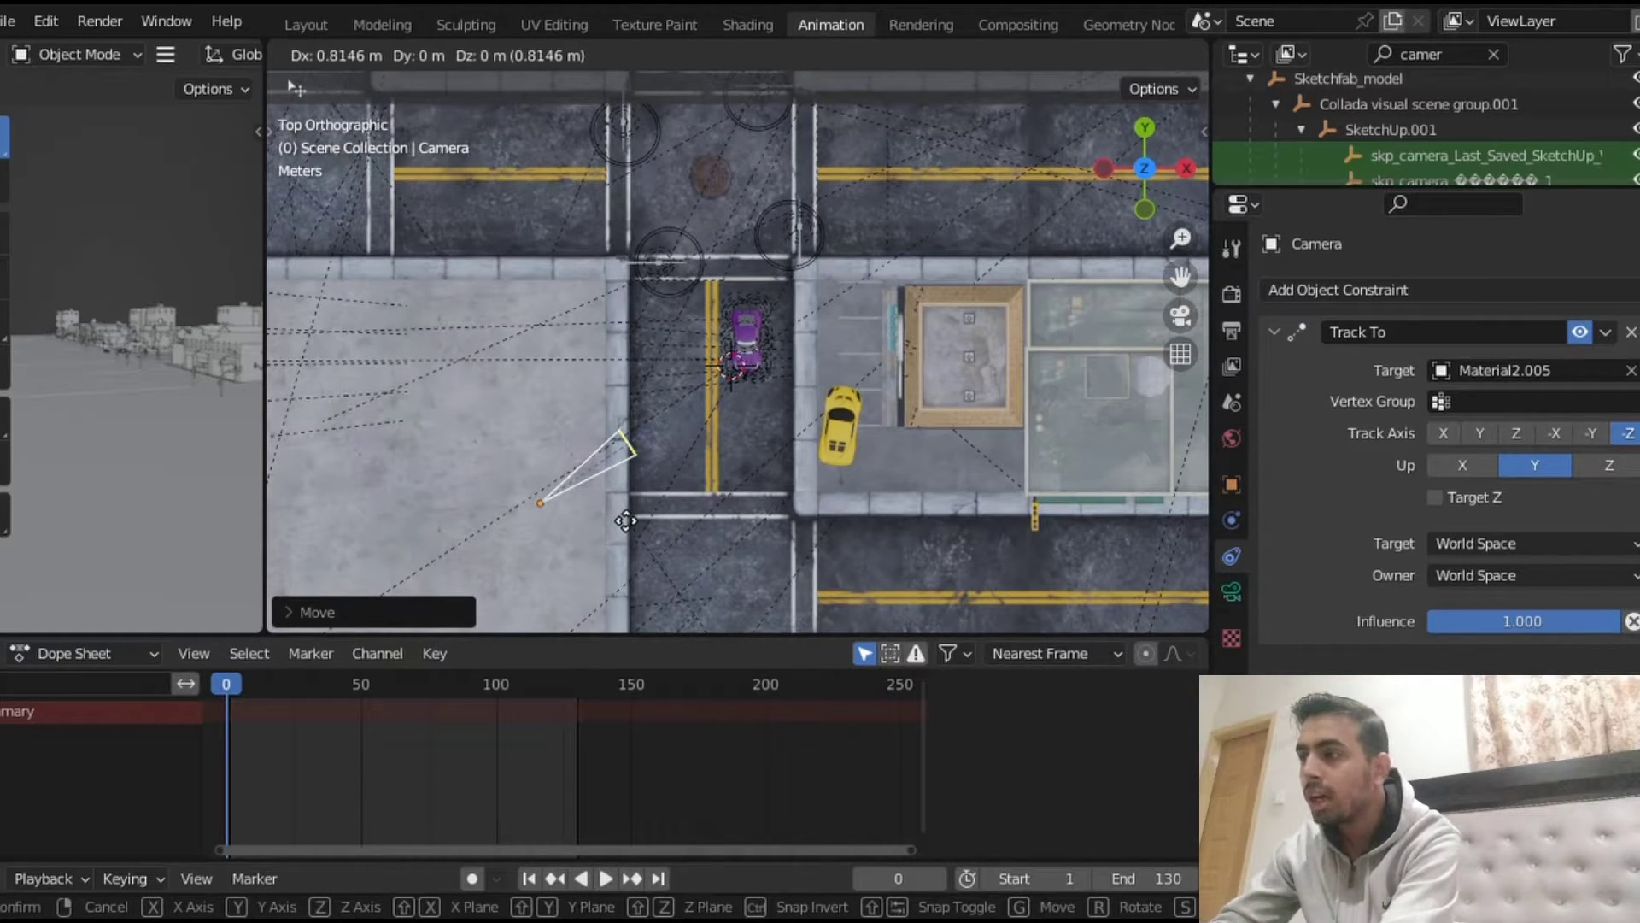
click(626, 521)
click(1184, 314)
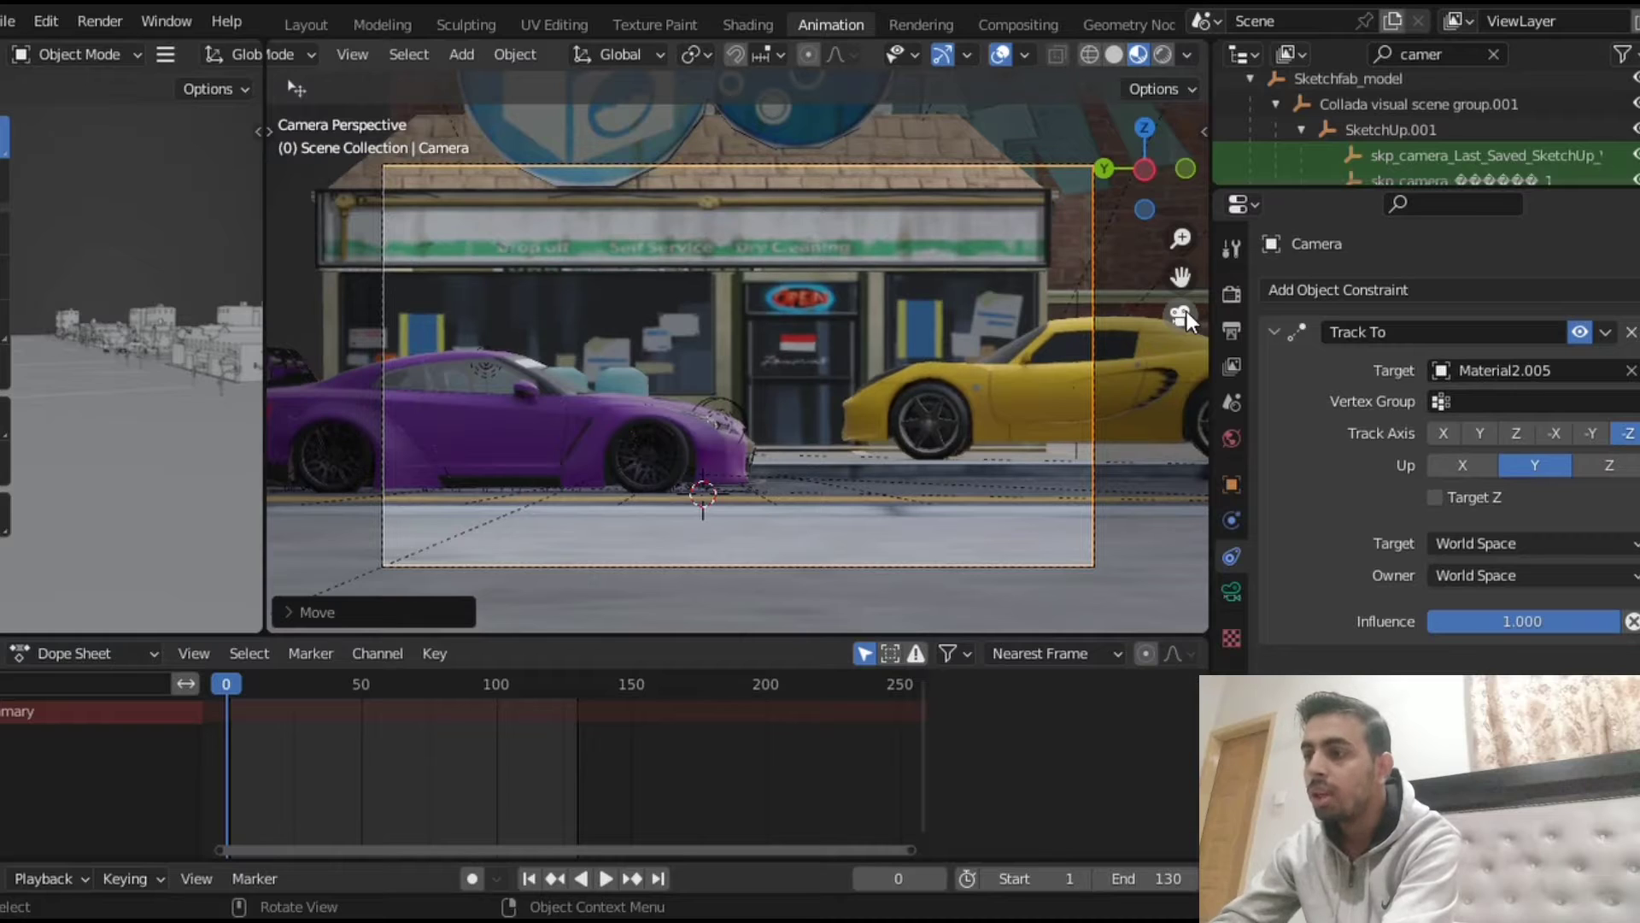
click(1146, 128)
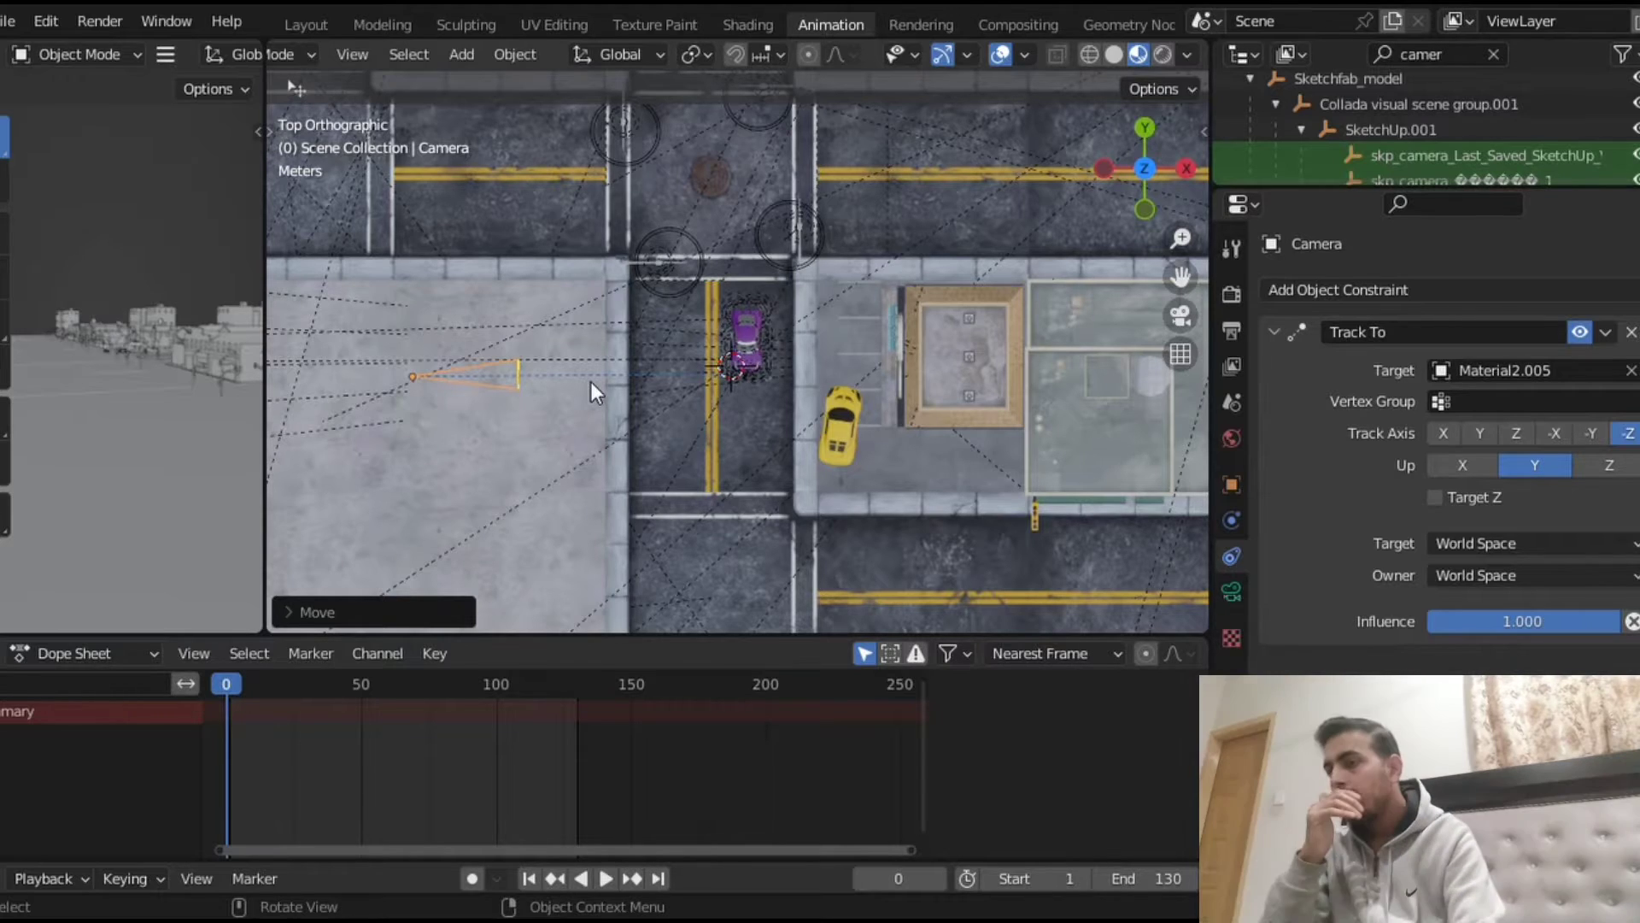
key(i)
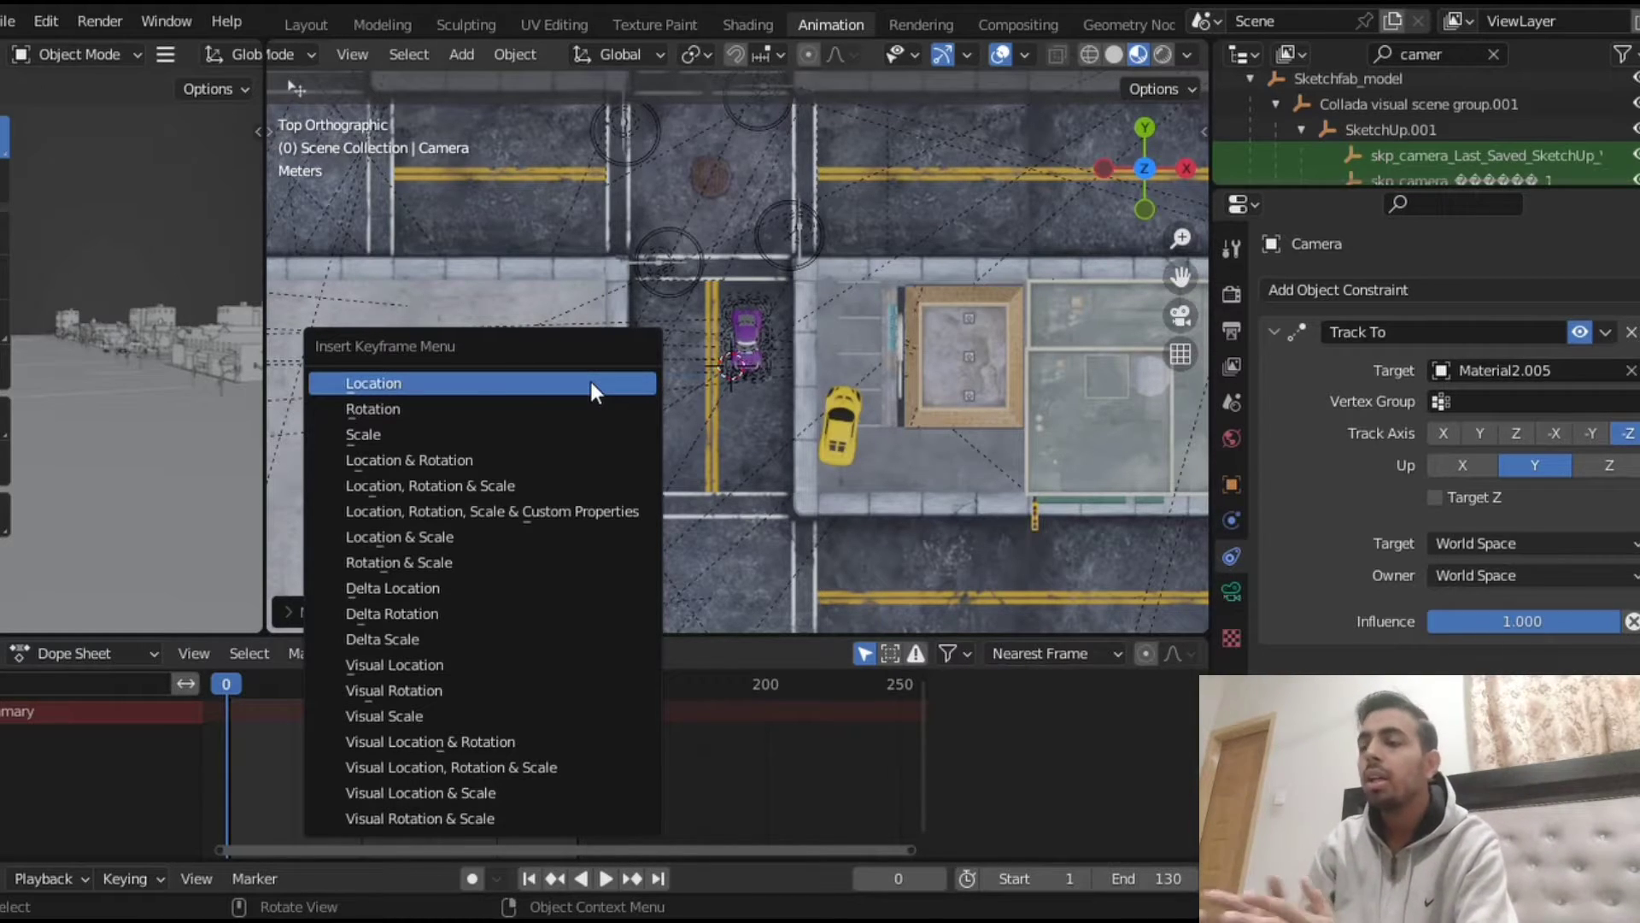
click(540, 515)
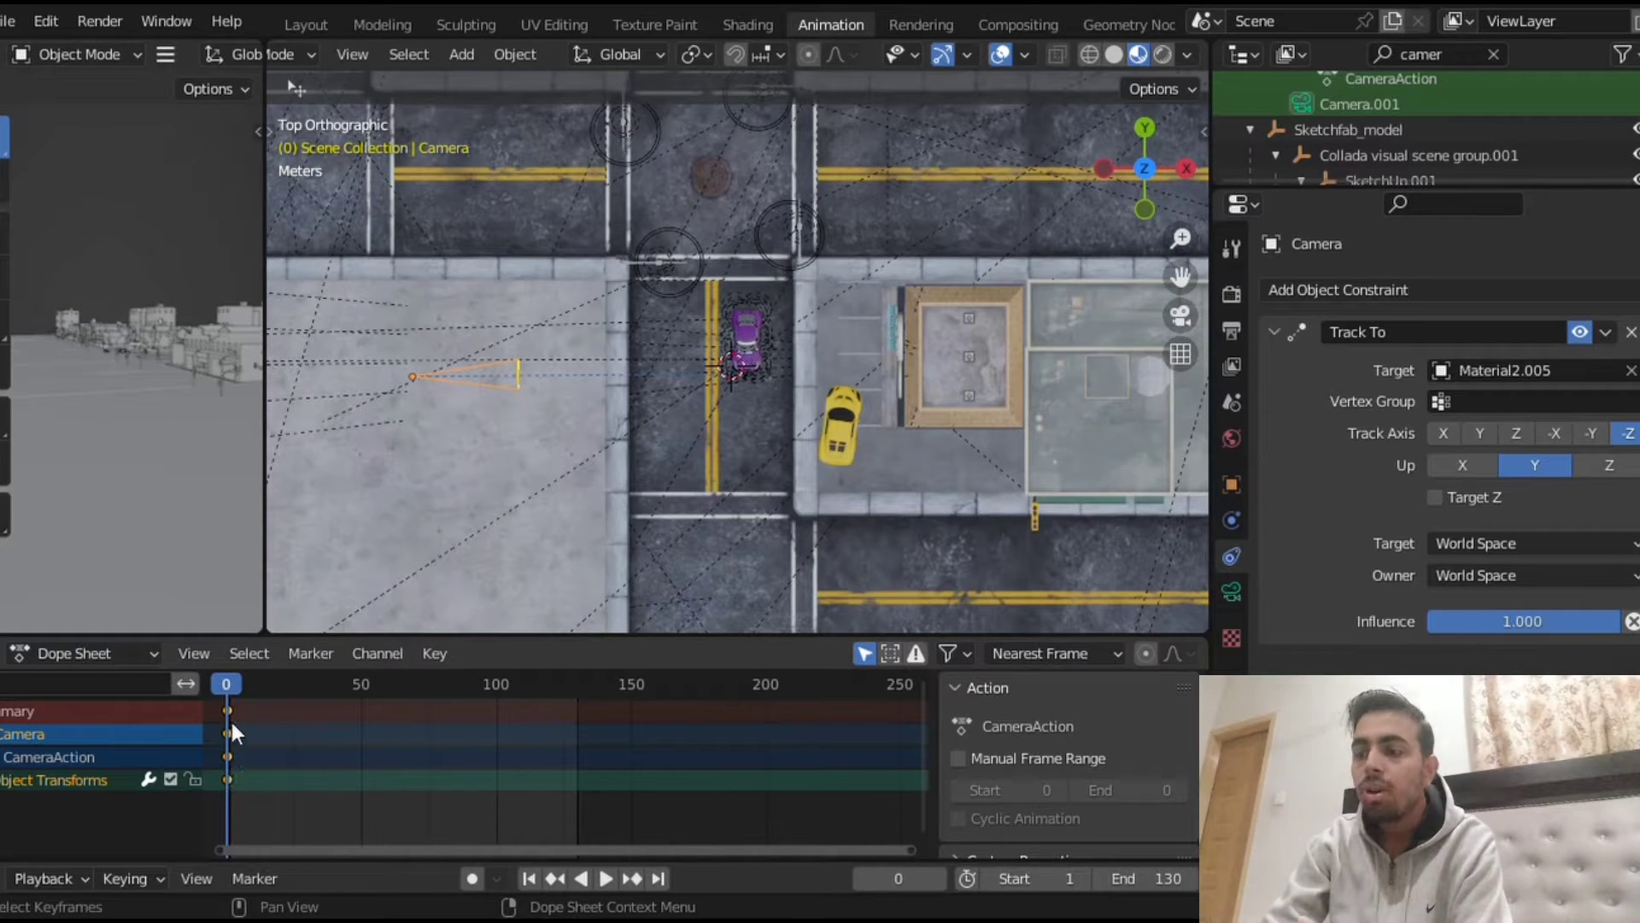
At frame 50, move the camera past the car's front onto the crossing road and keyframe Location, Rotation, Scale & Custom Properties.
drag(228, 688, 239, 692)
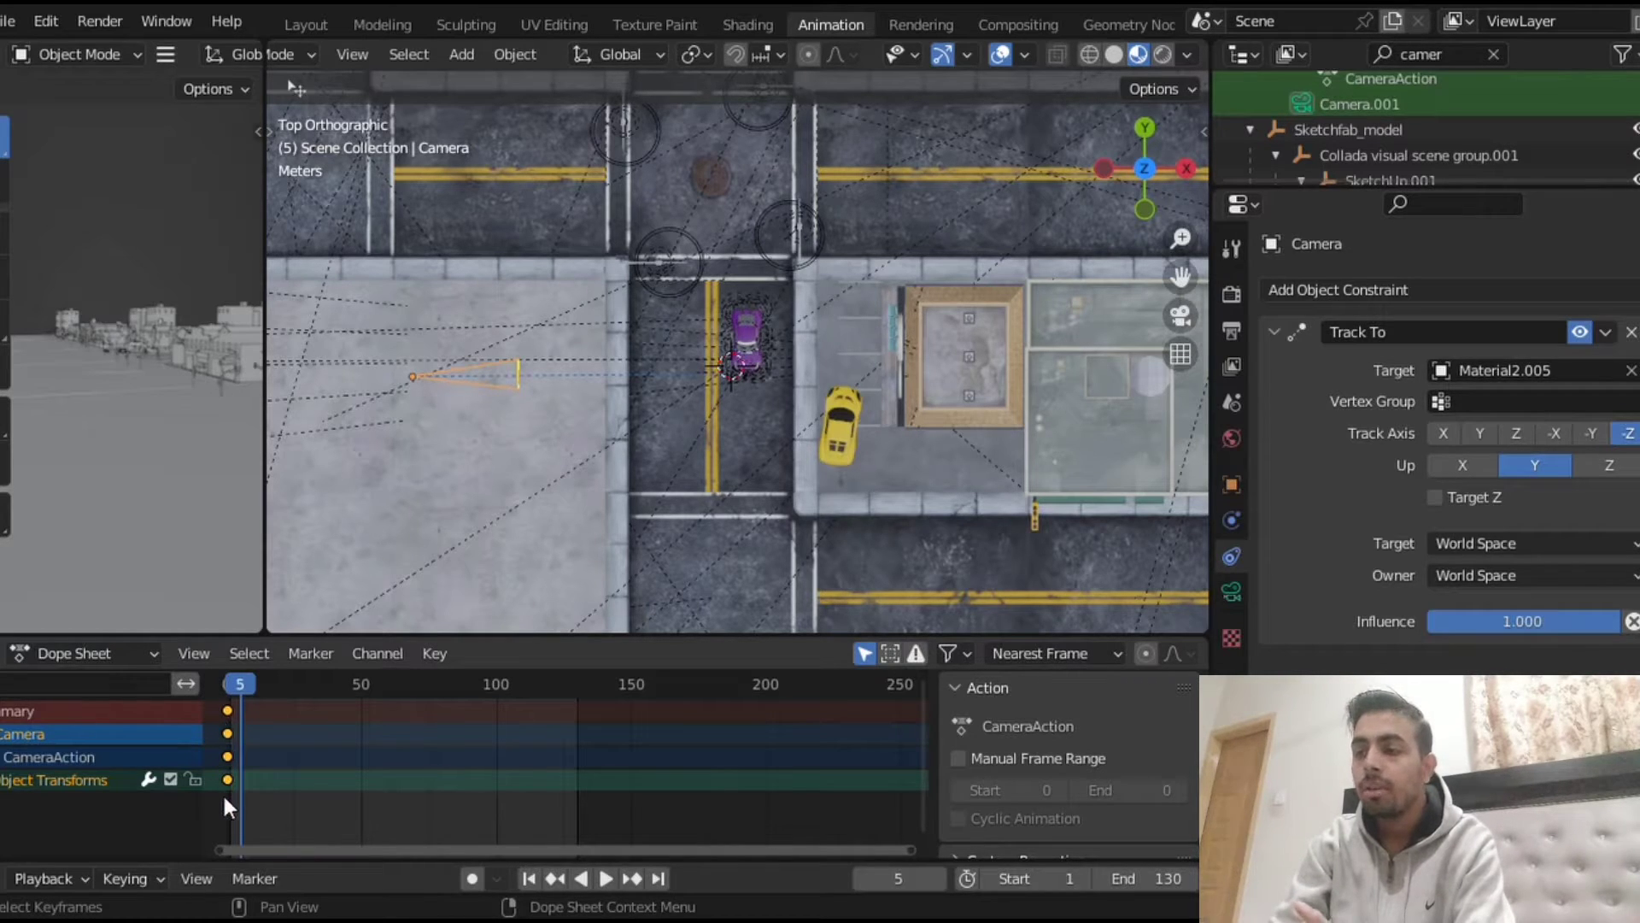
drag(277, 688, 363, 714)
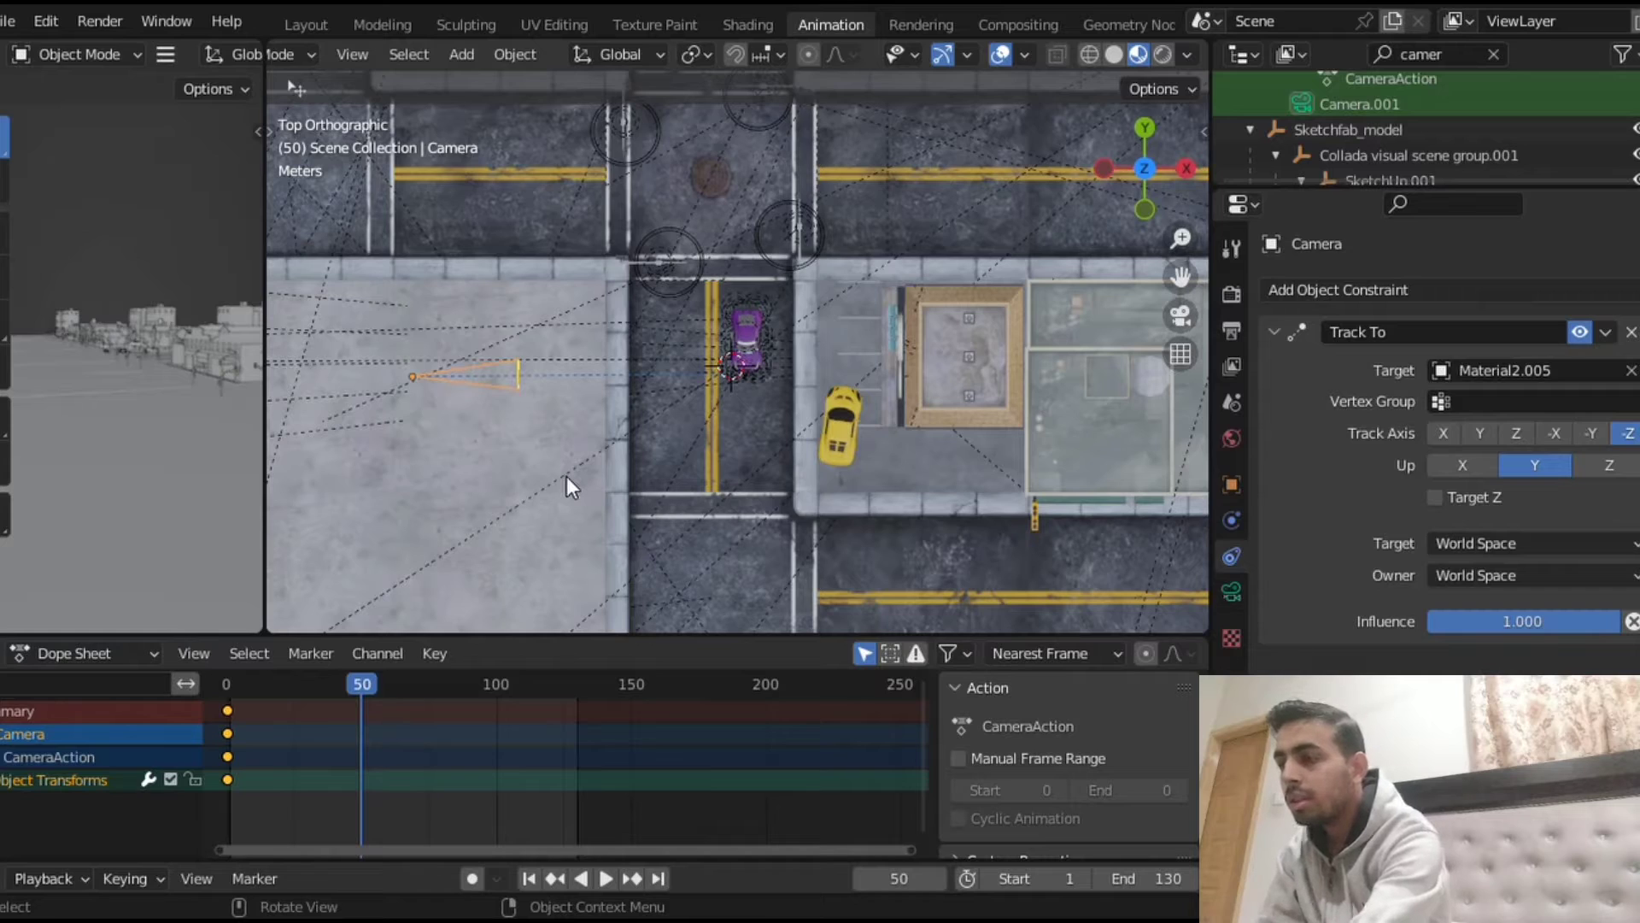
key(g)
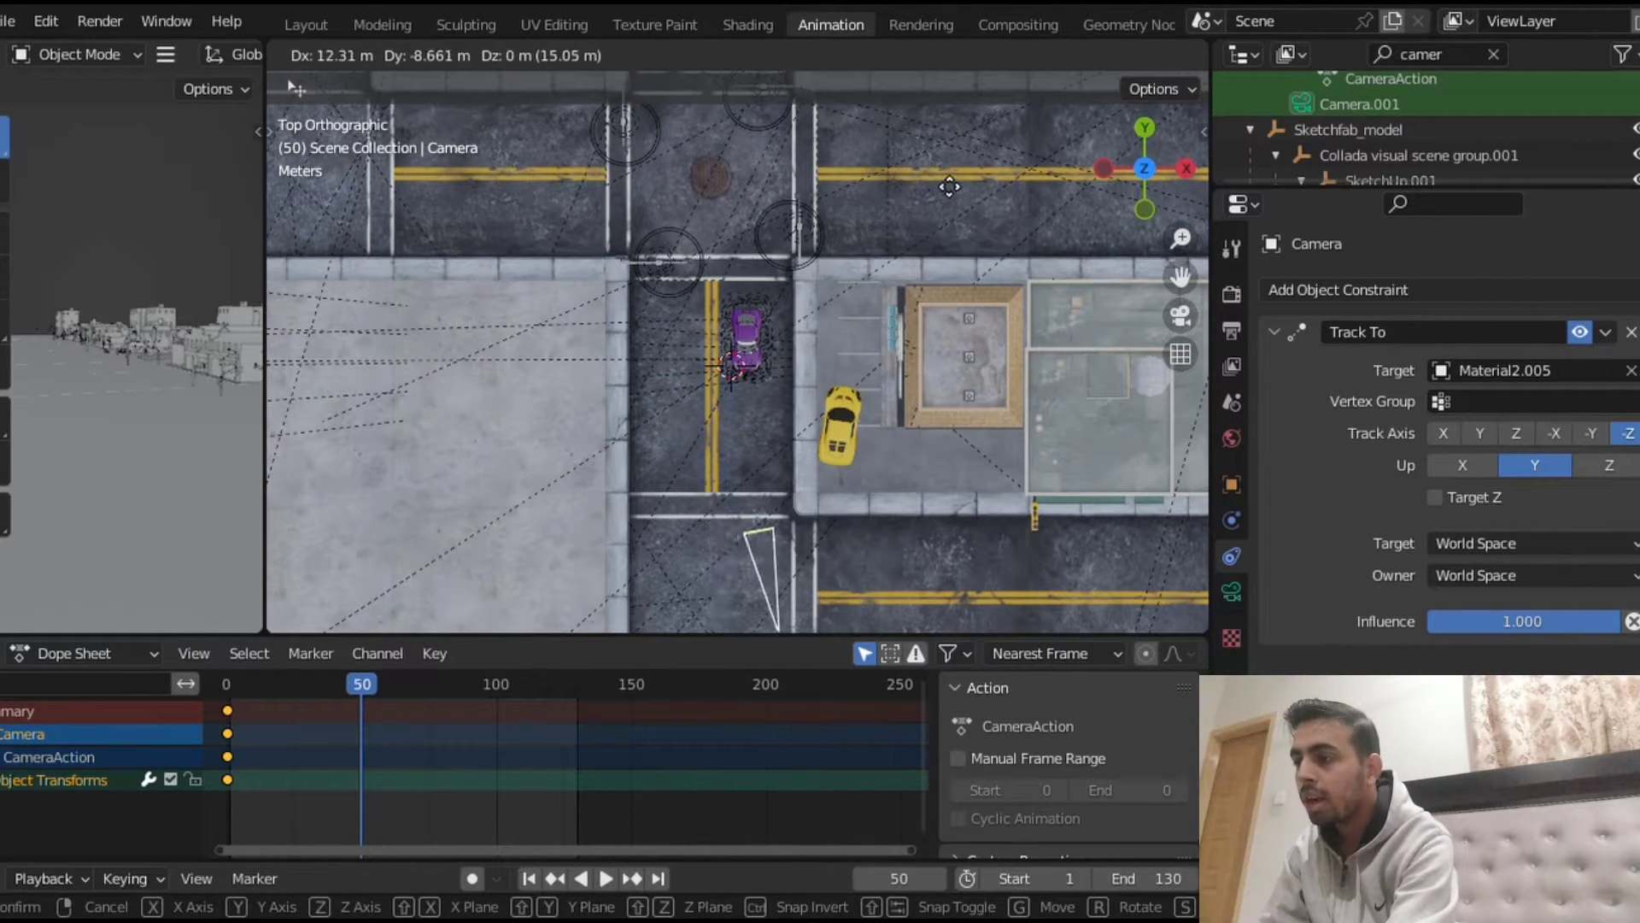
click(999, 141)
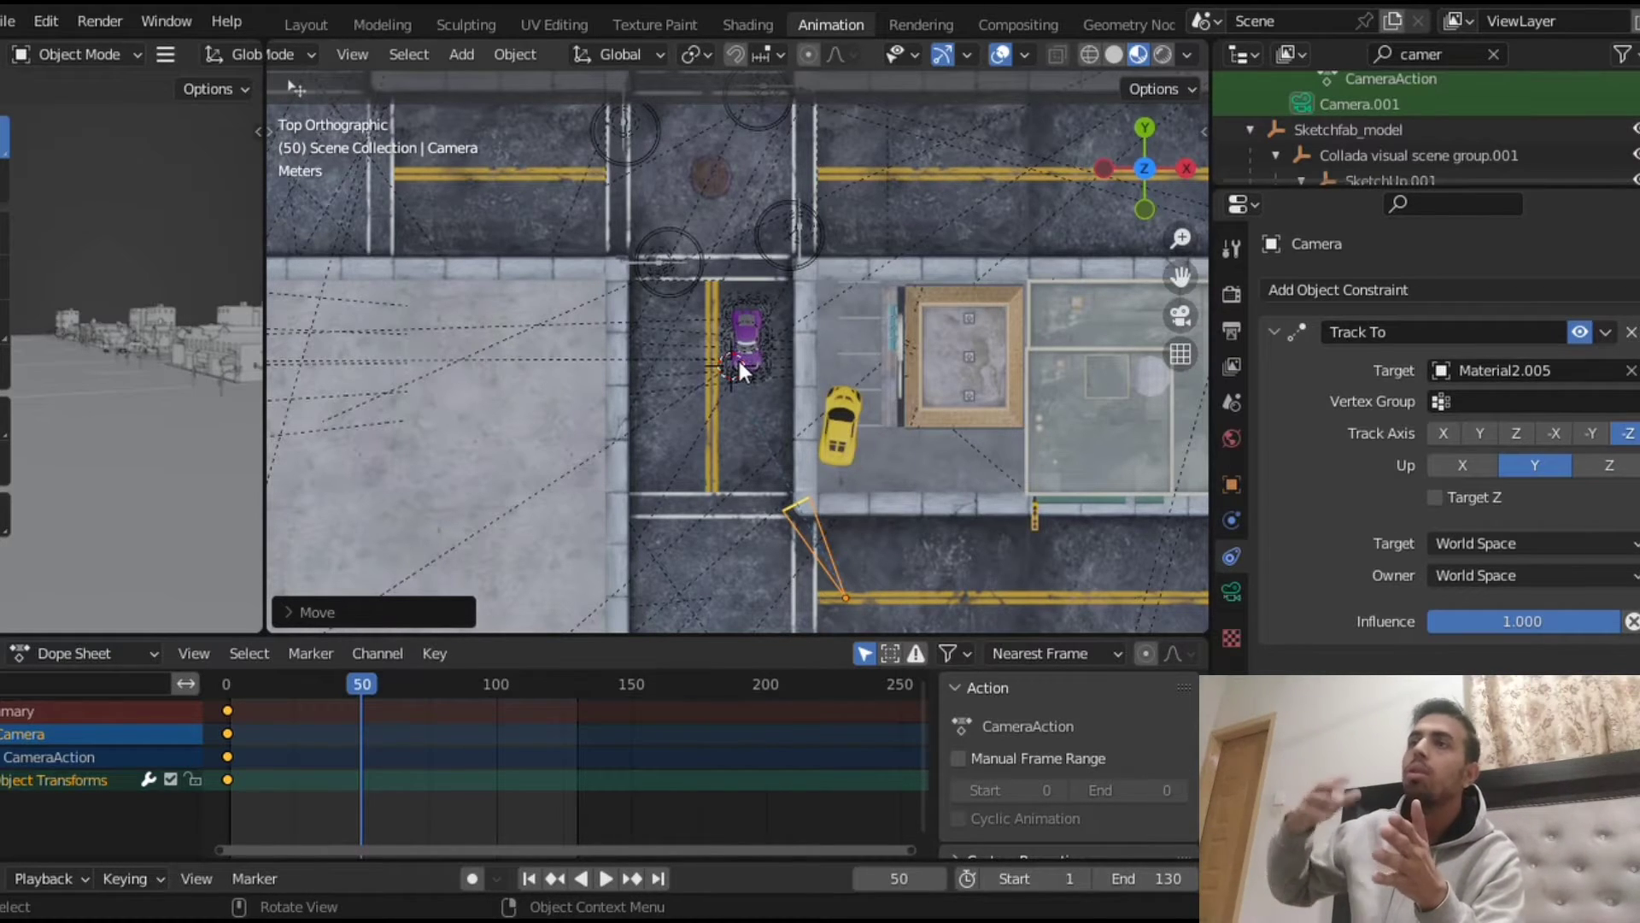
key(i)
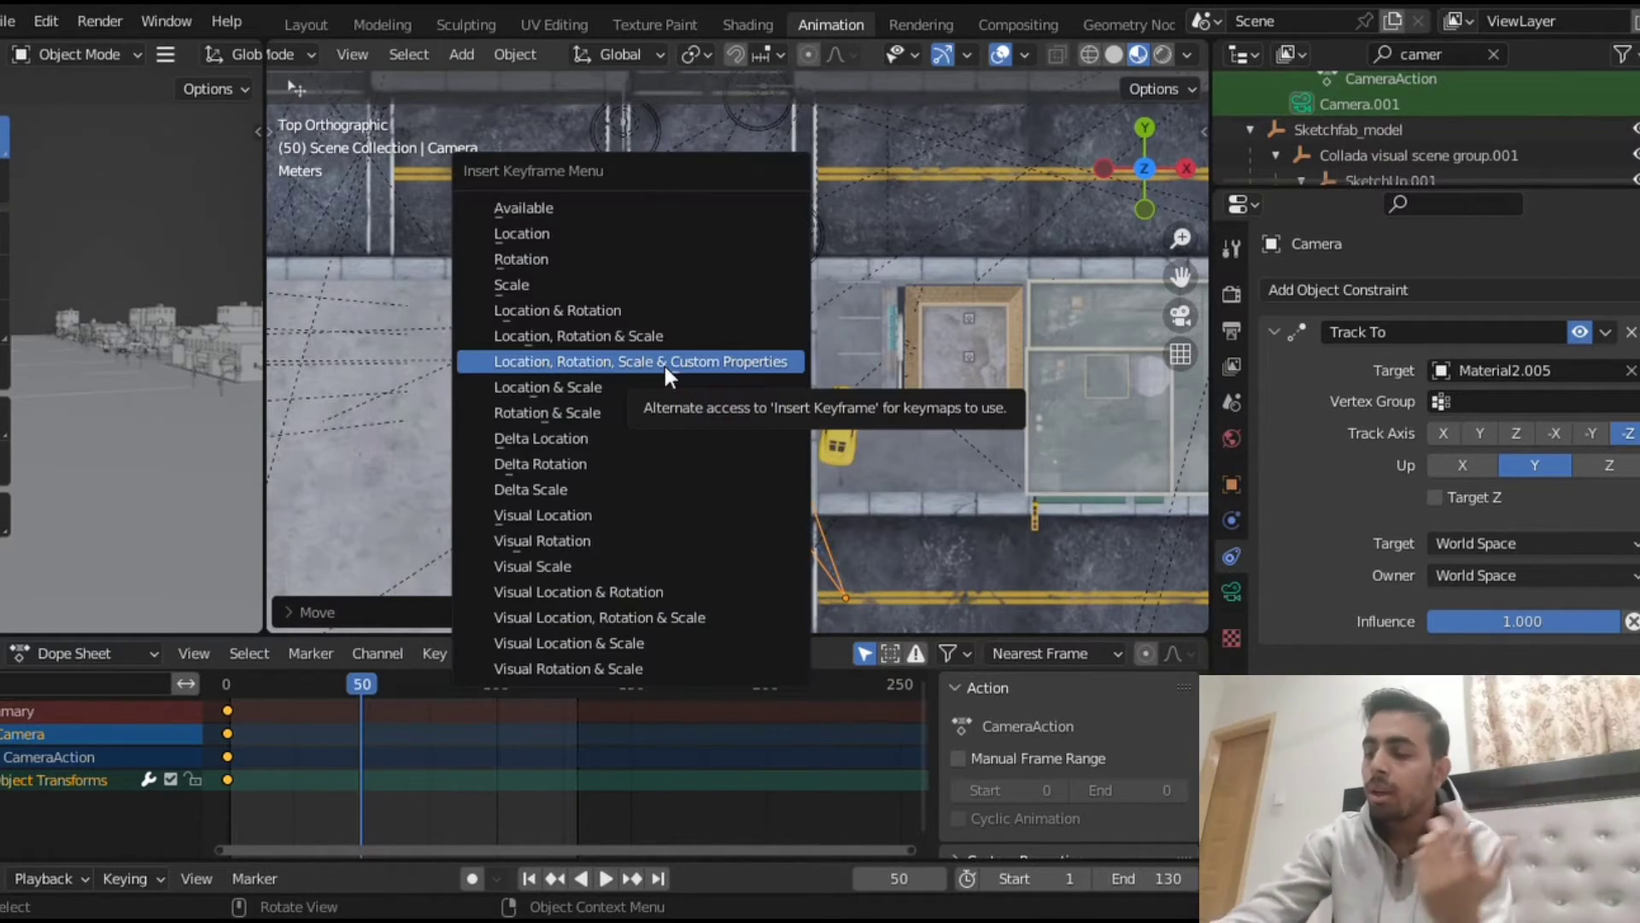
click(665, 365)
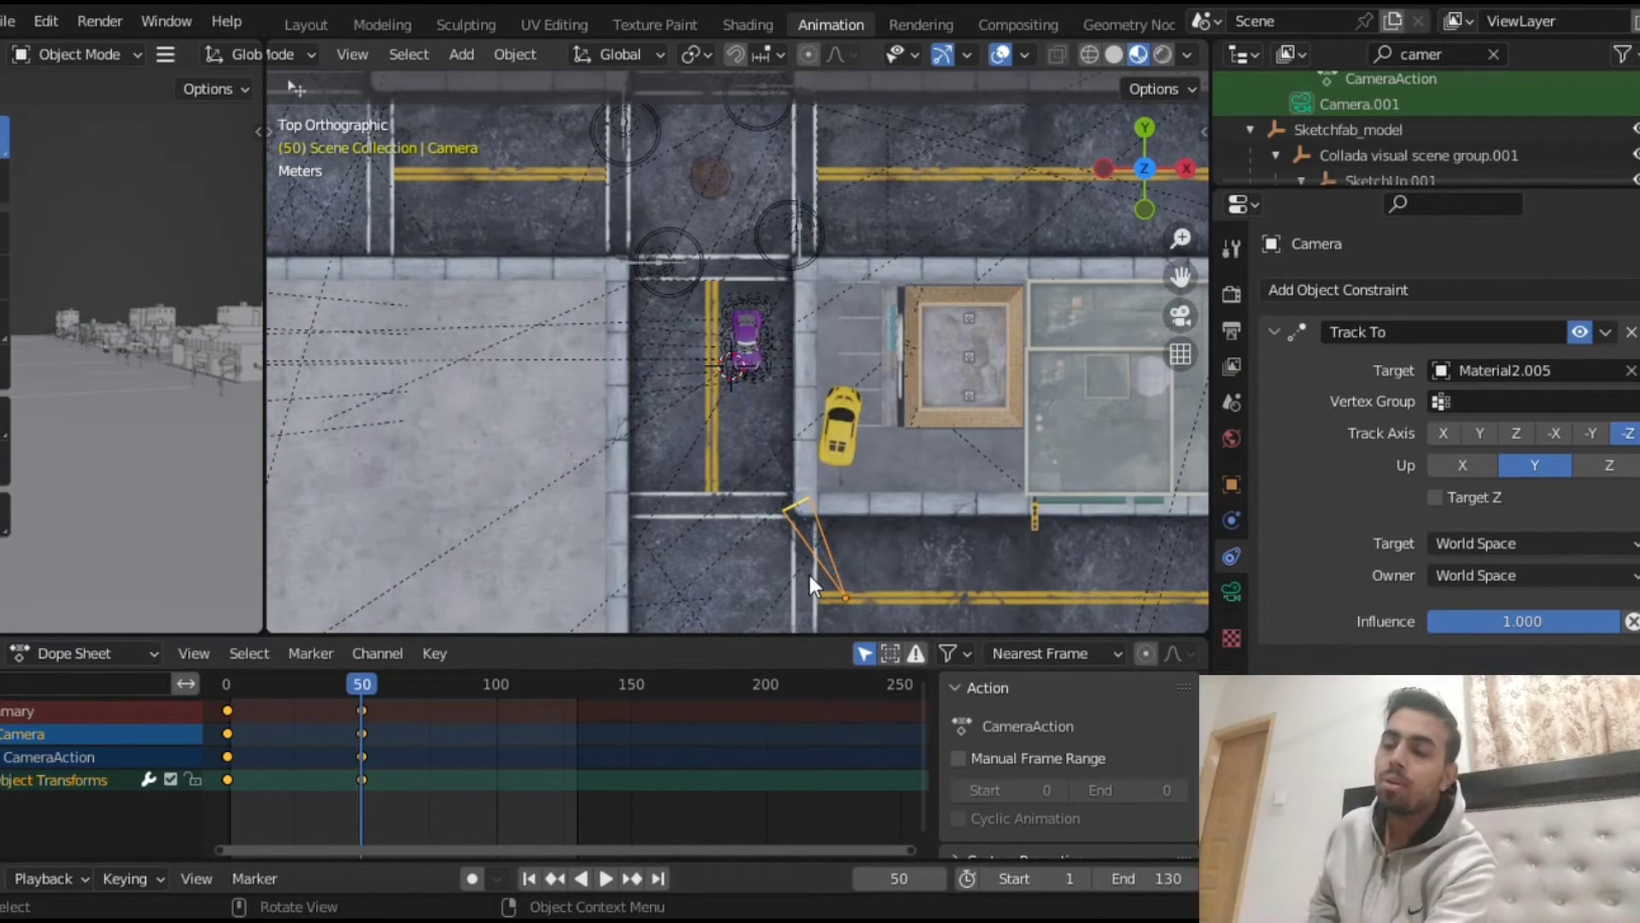
Preview the camera move between the two keyframes by playing it from frame 0 through the camera.
click(1180, 316)
key(Down)
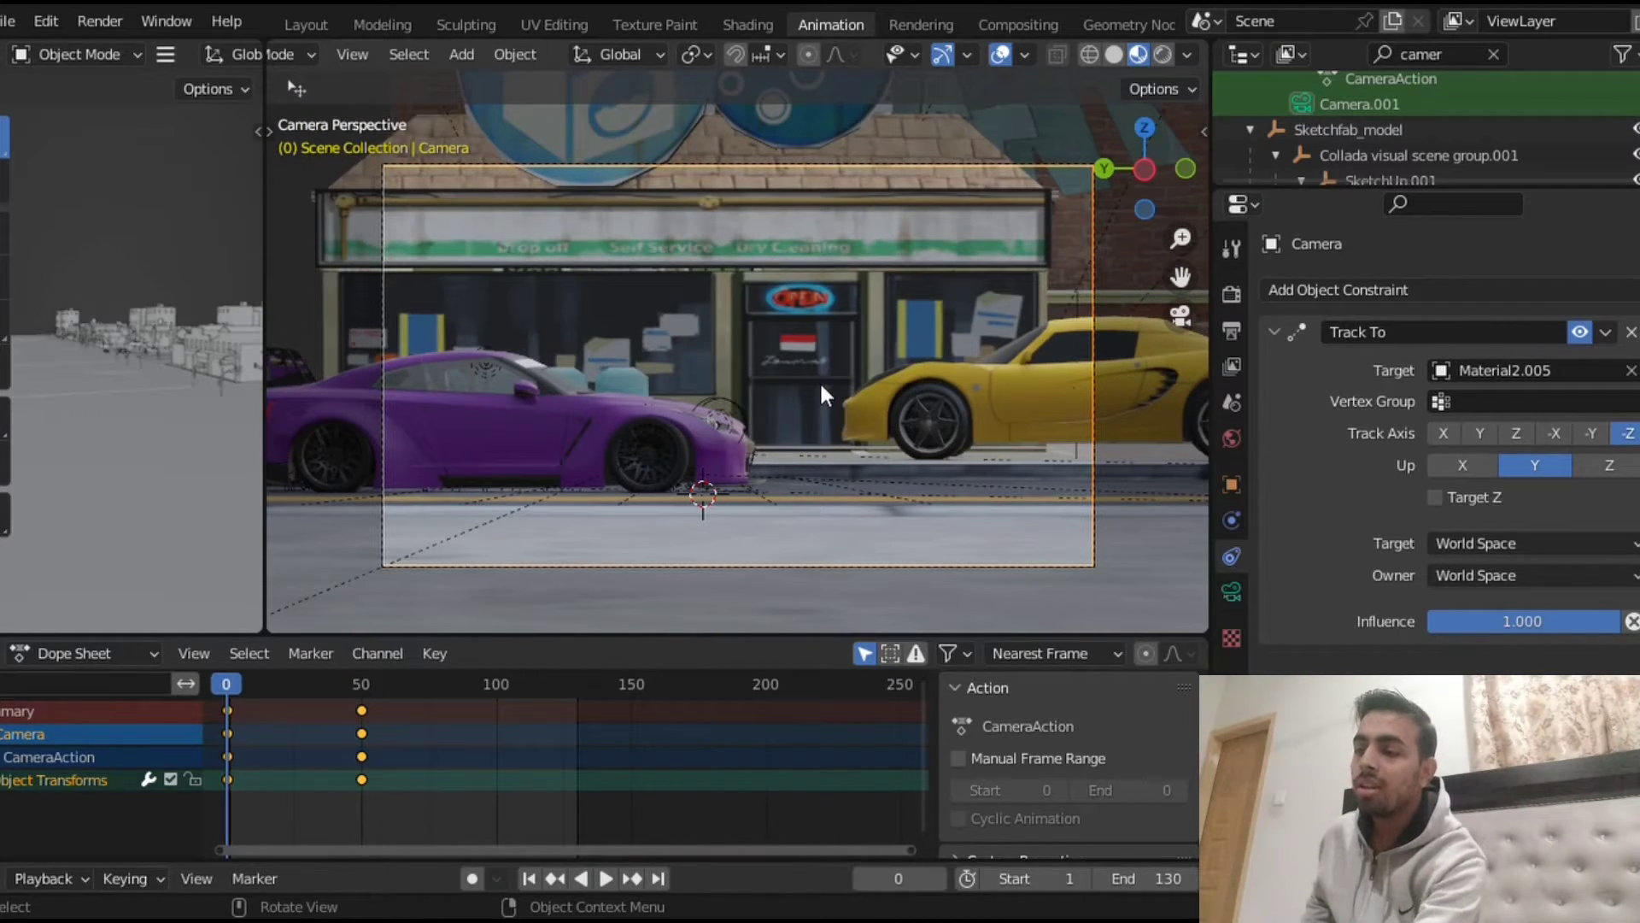
key(space)
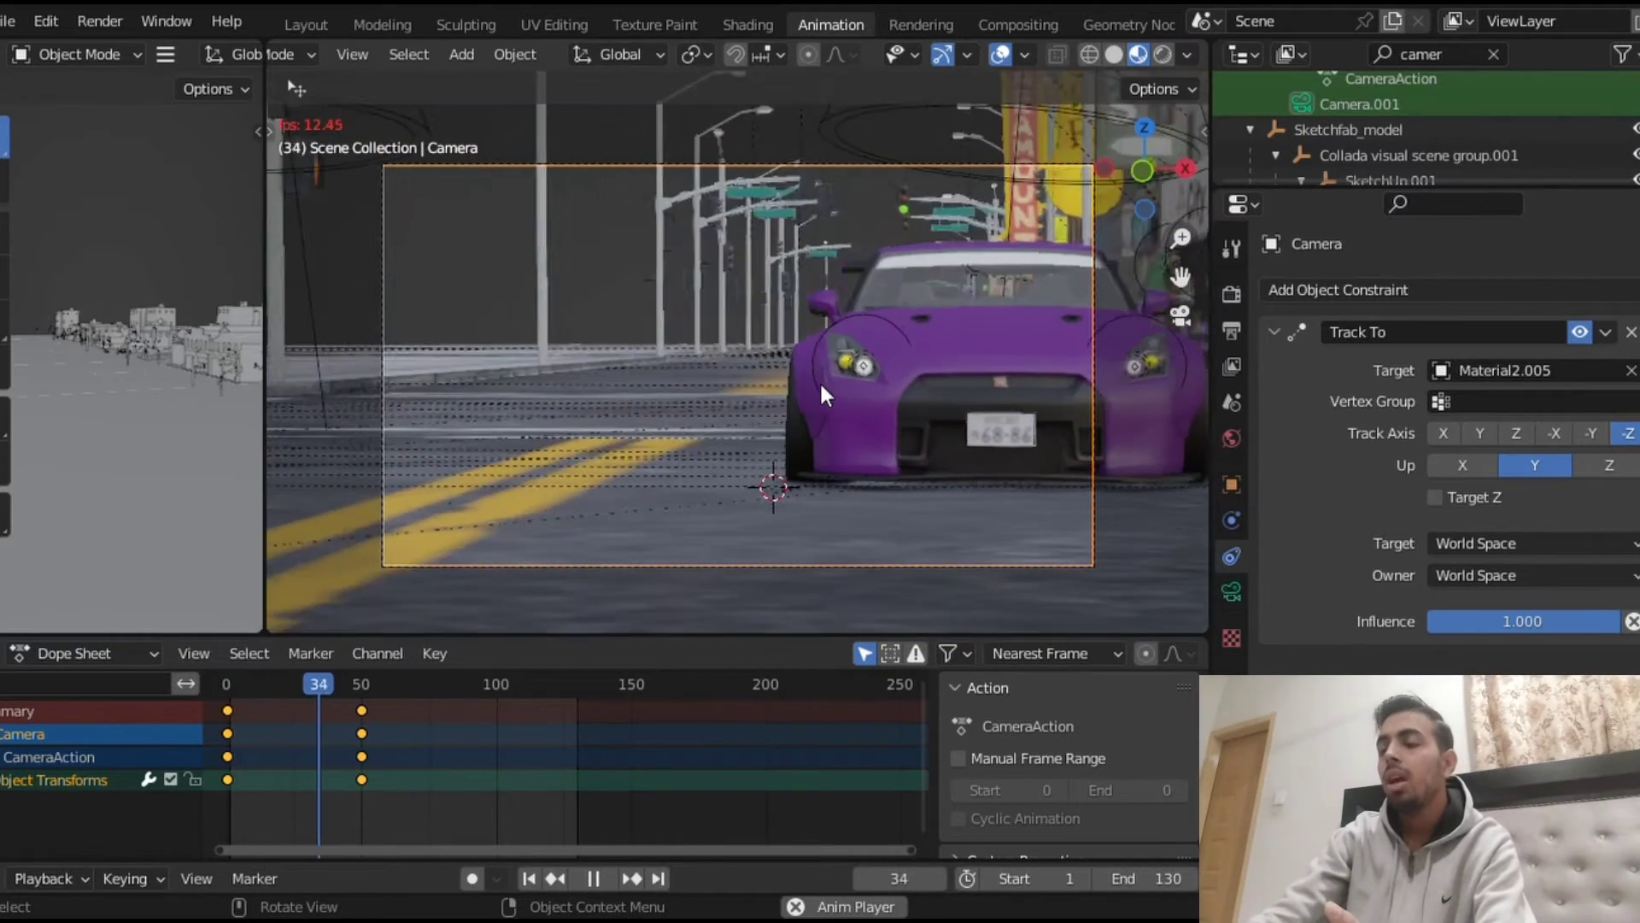
key(space)
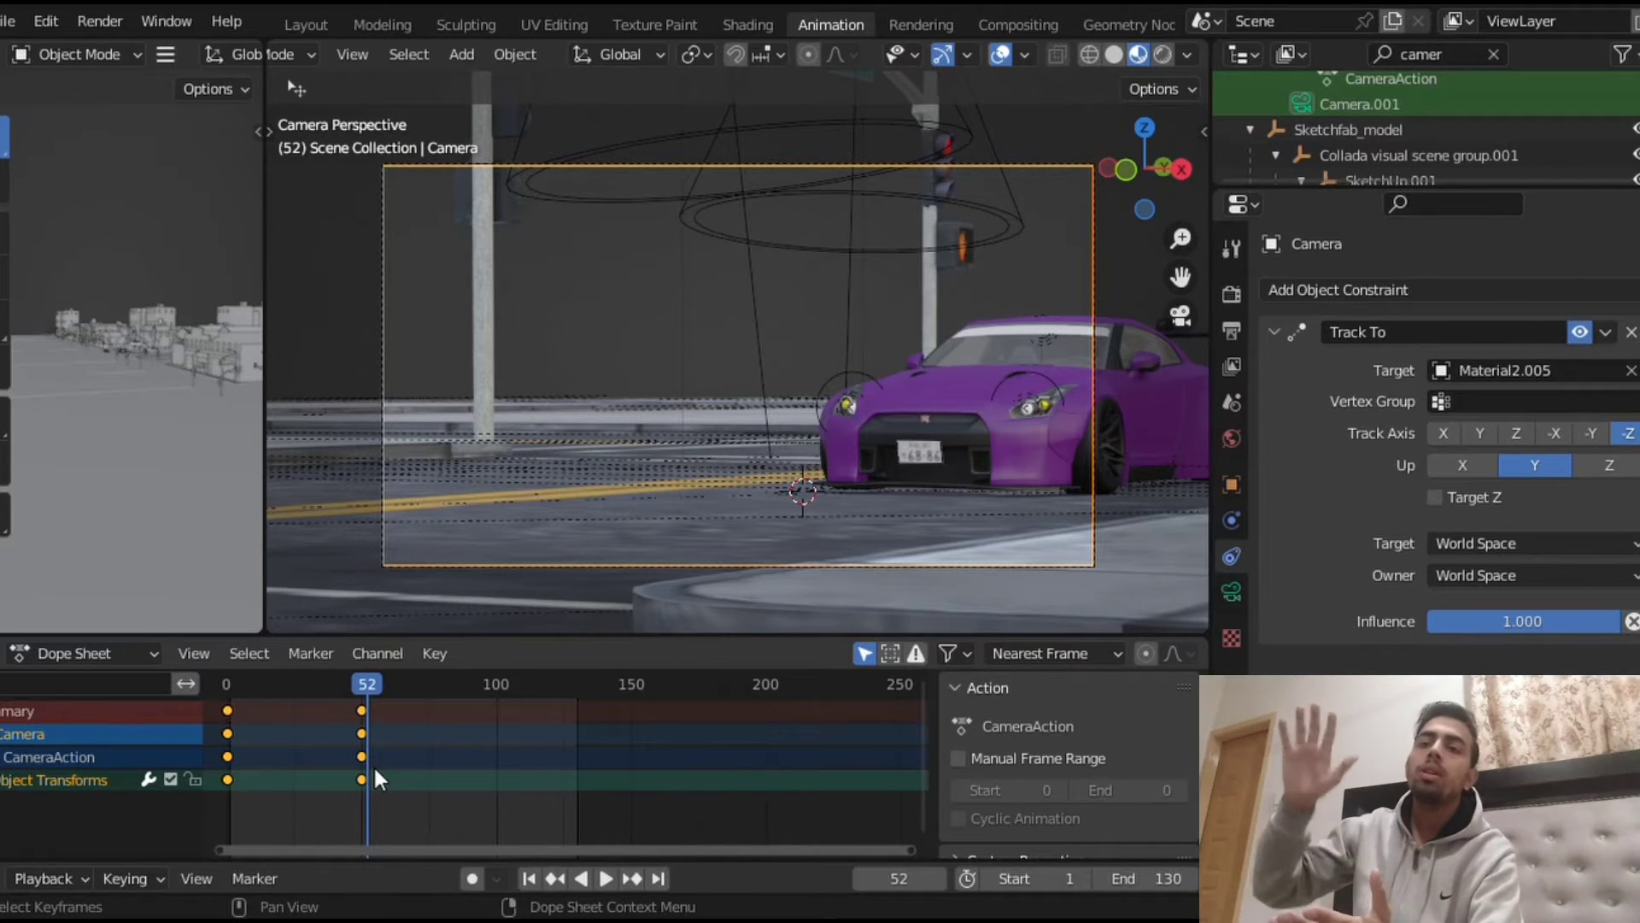
Slow the camera move by shifting its second keyframe to about frame 129, near the end of the animation range.
click(1239, 304)
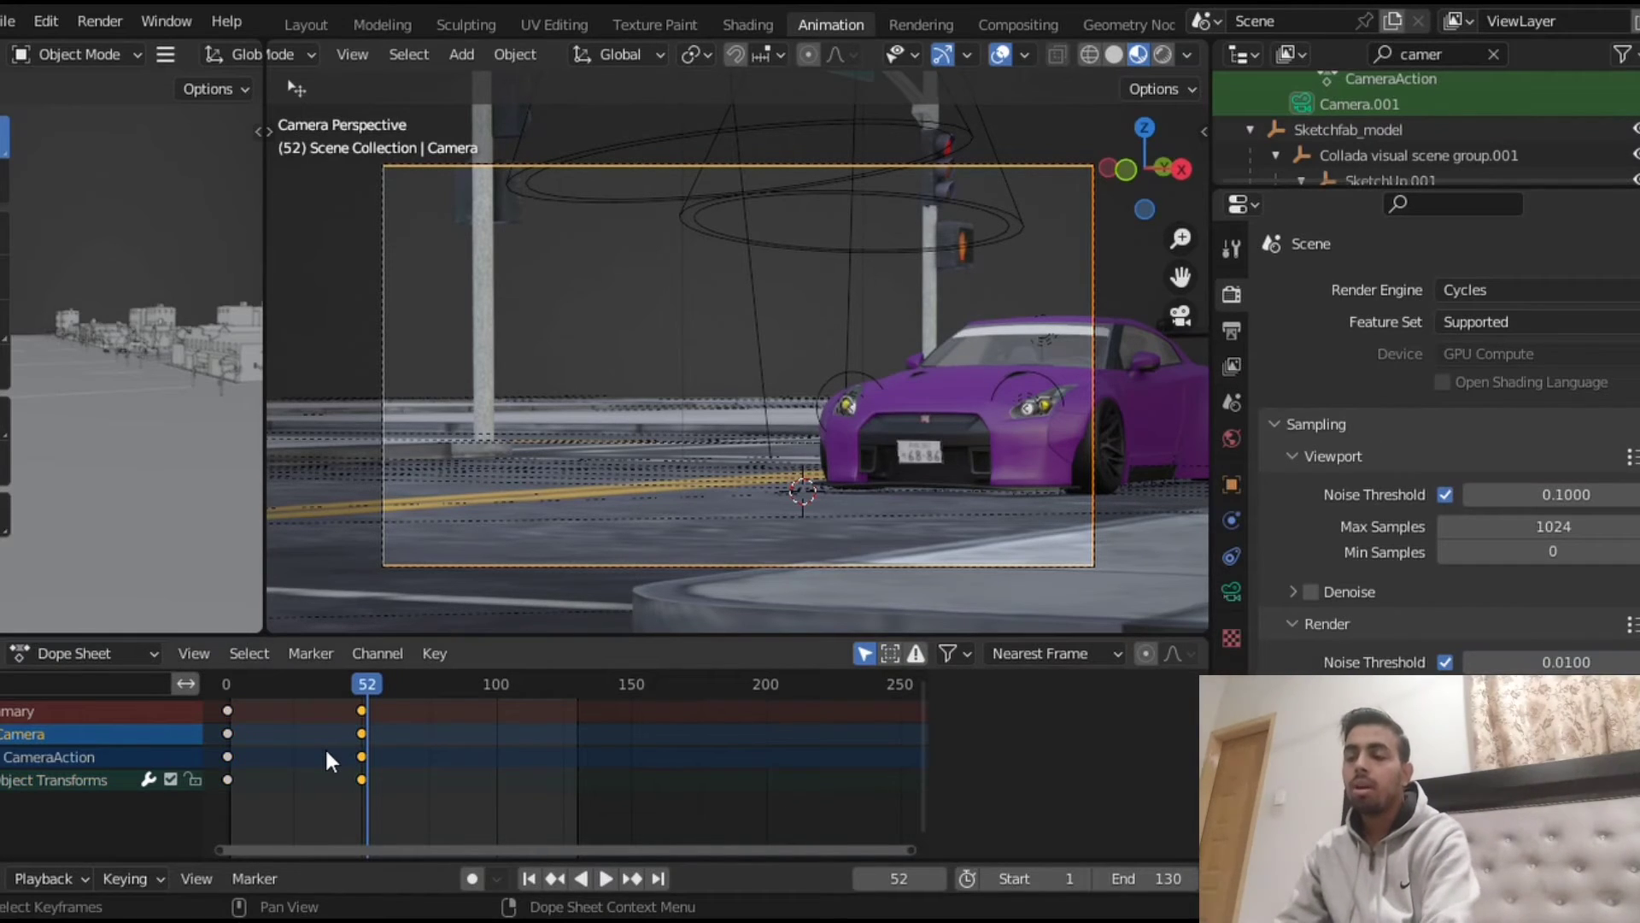
key(g)
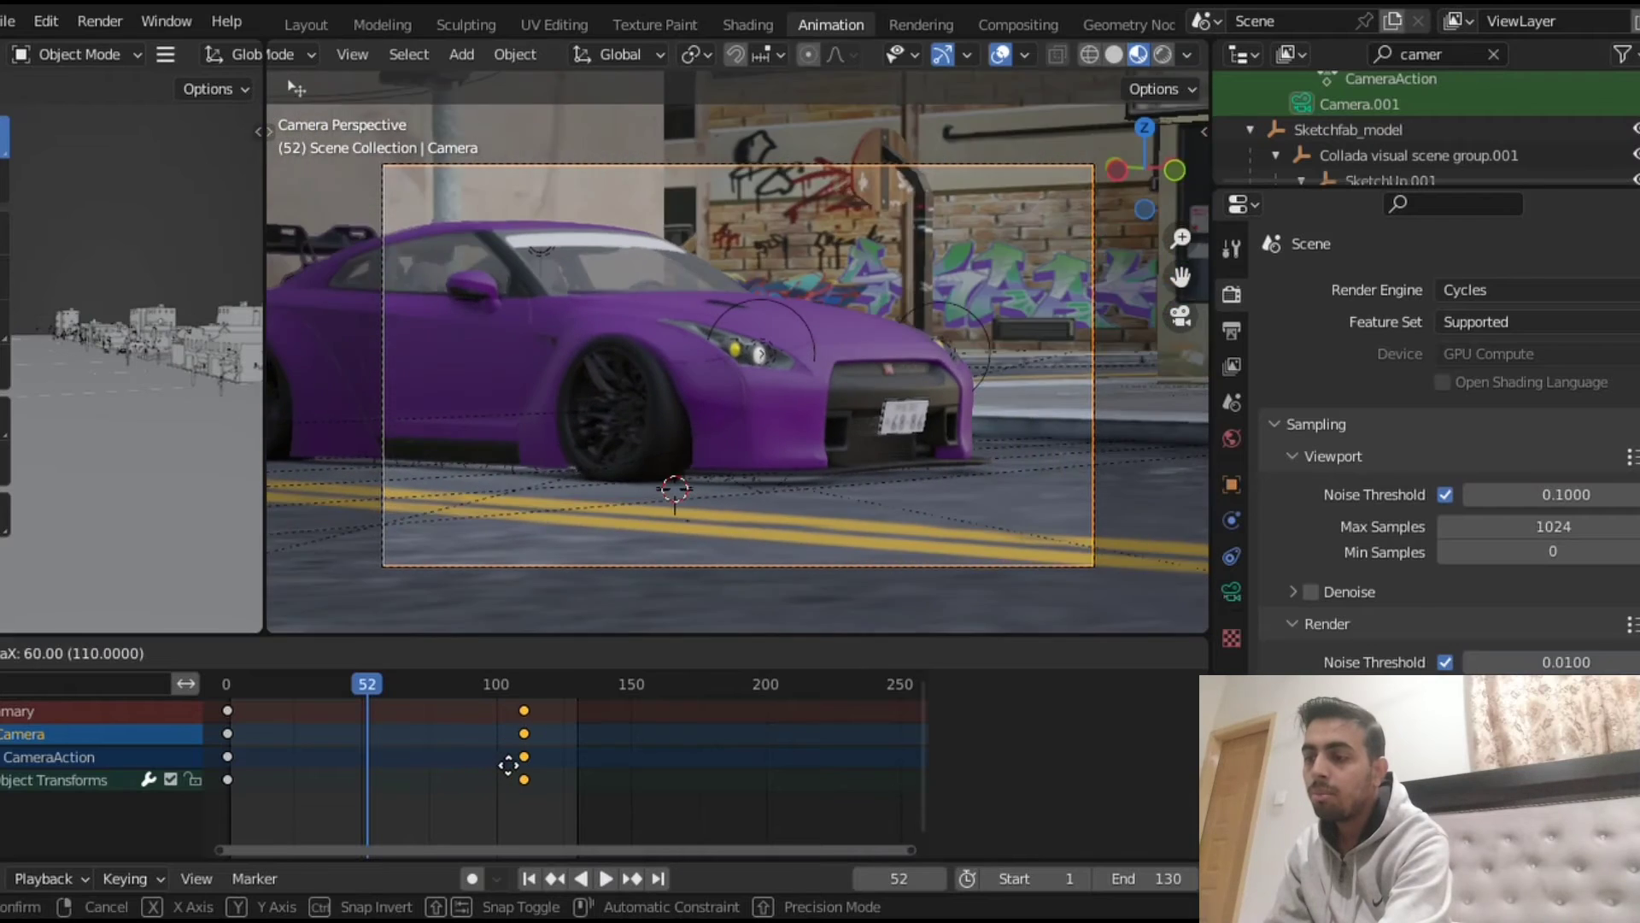
click(535, 753)
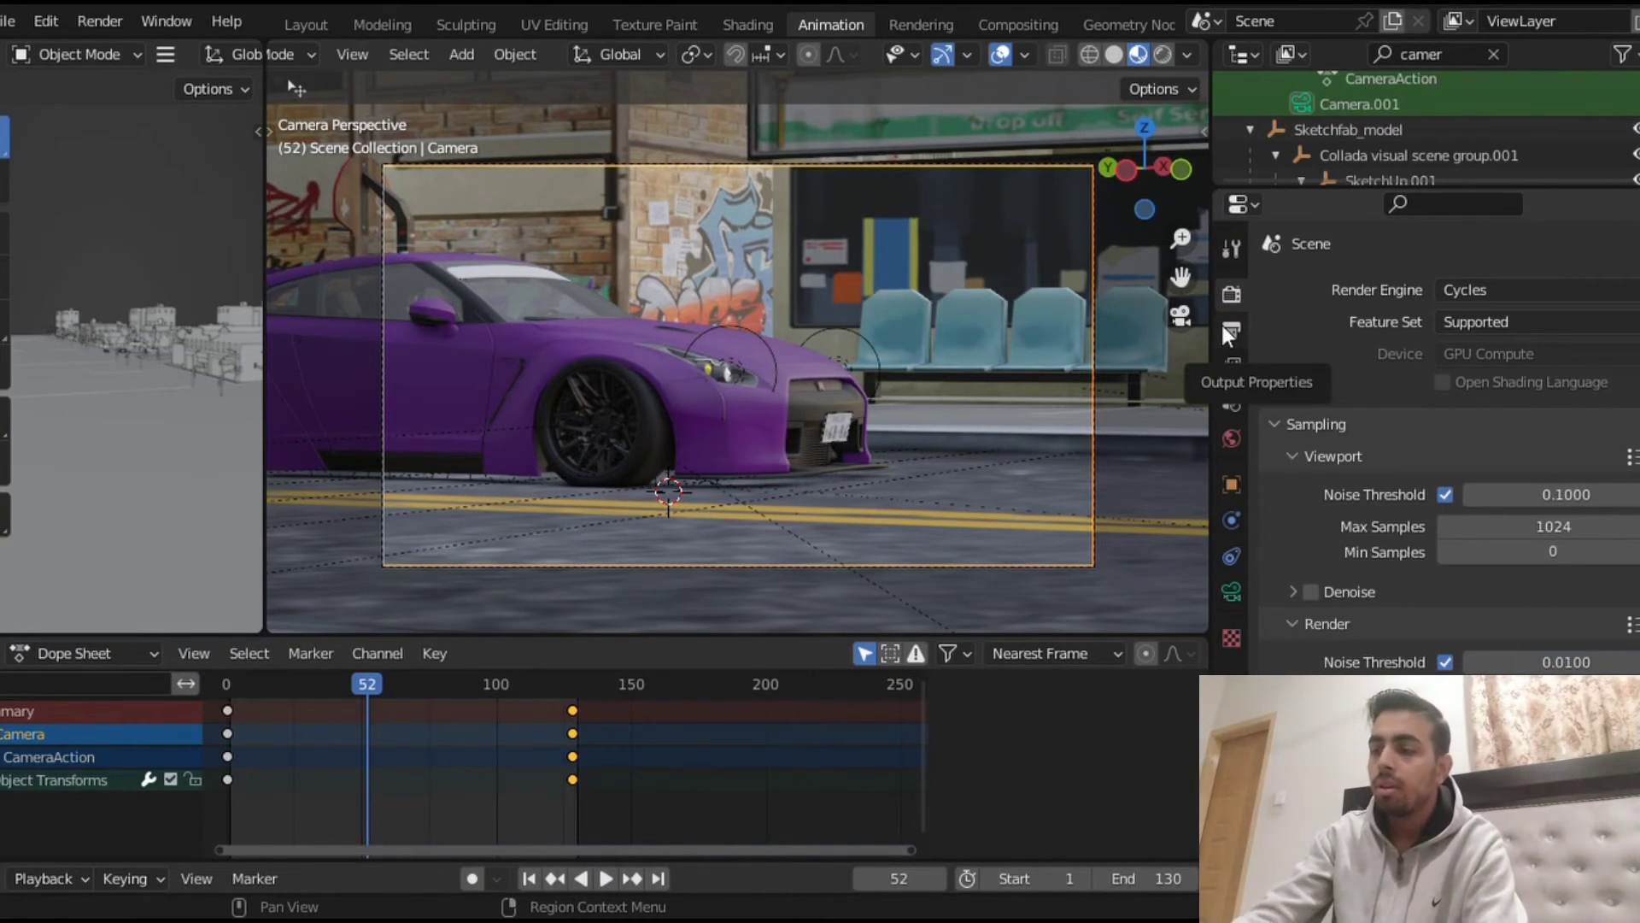
Replay the slowed camera animation from frame 0 to the last keyframe.
key(shift+Left)
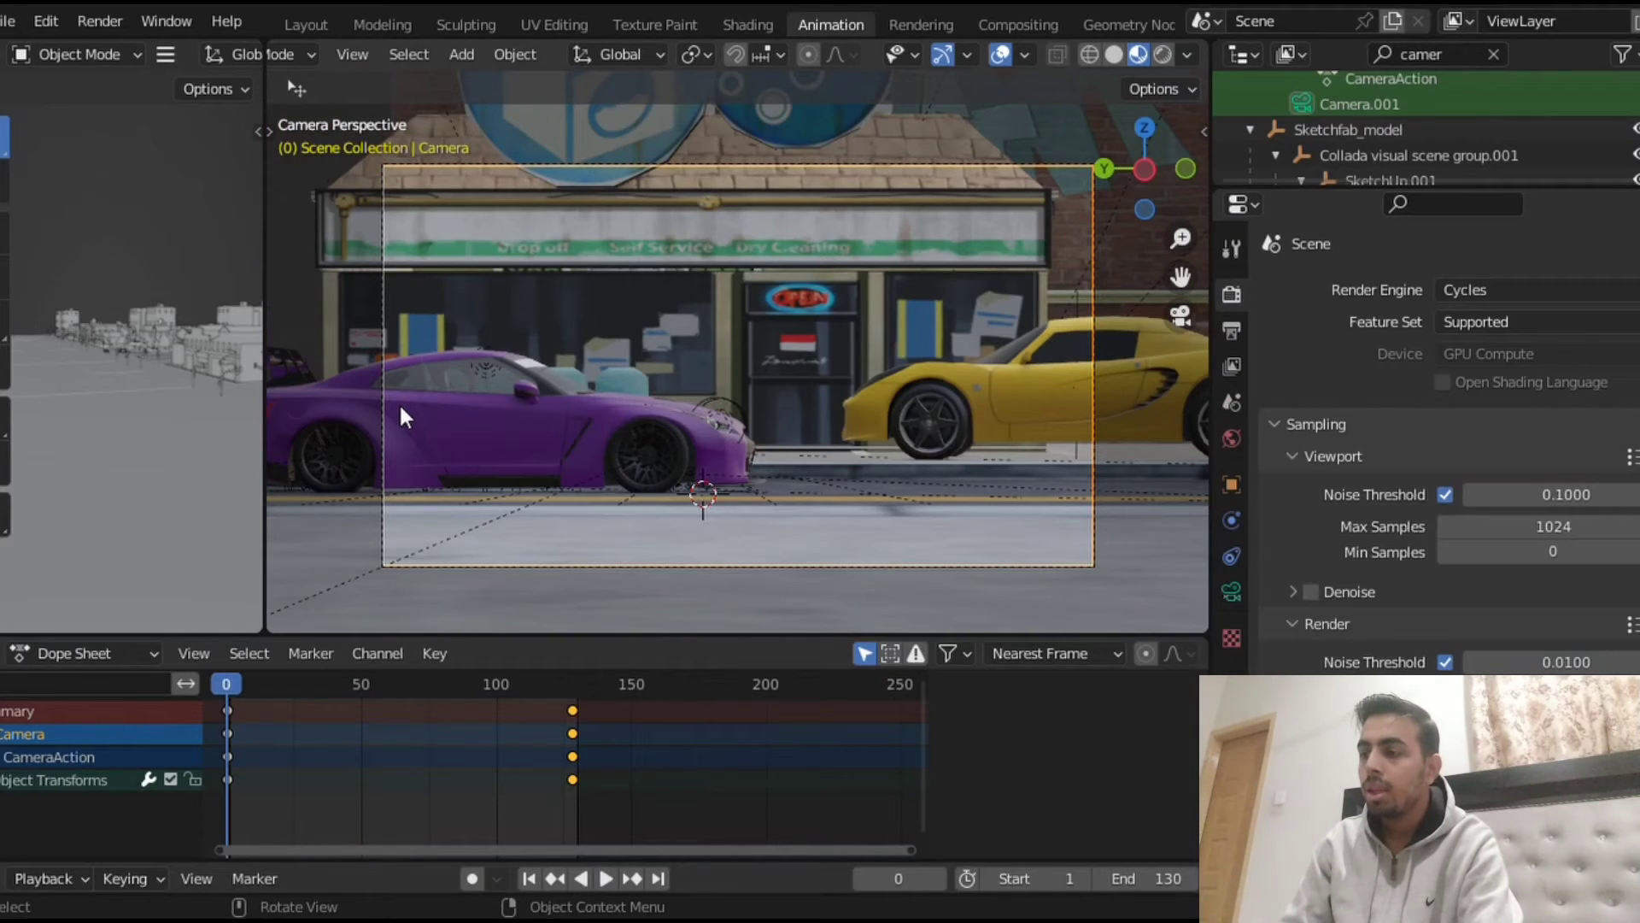
key(space)
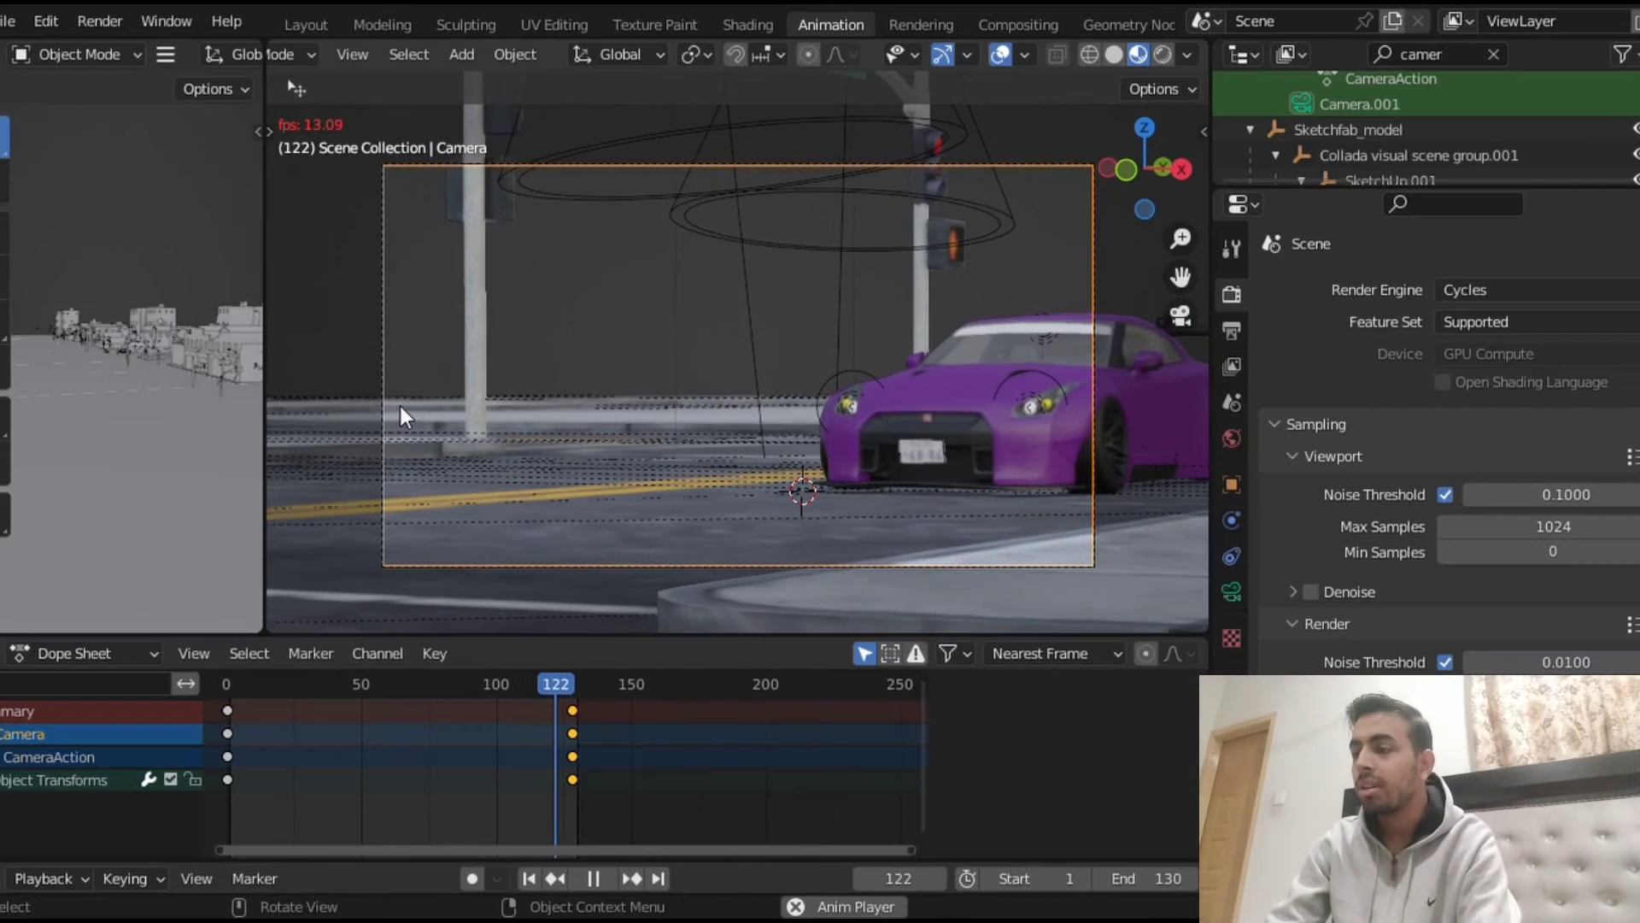
key(space)
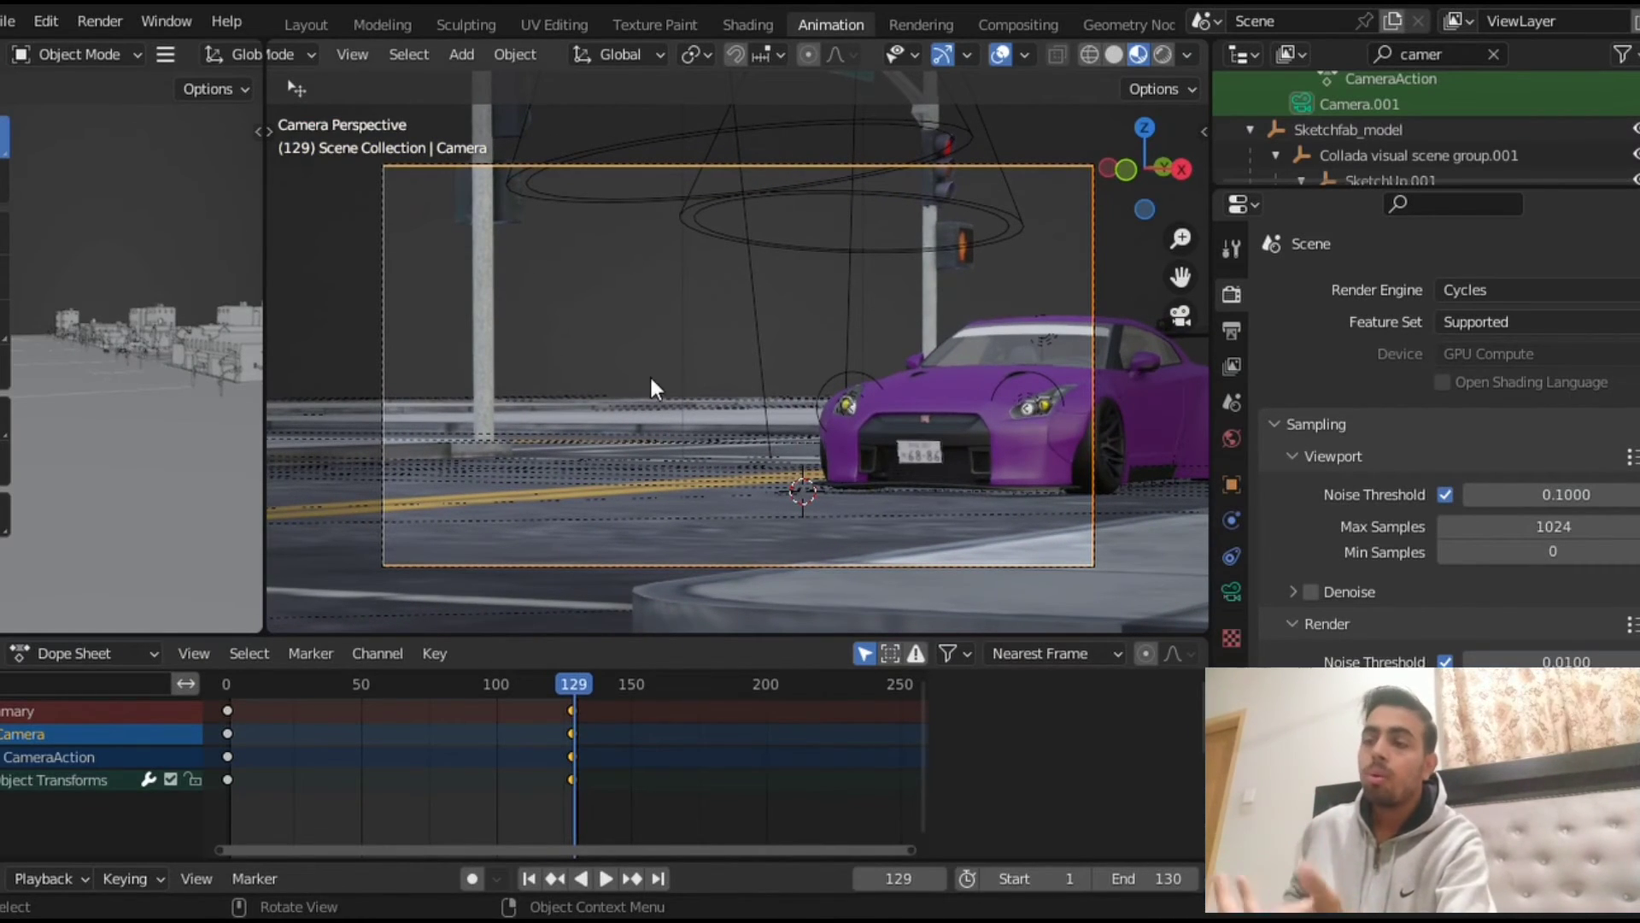